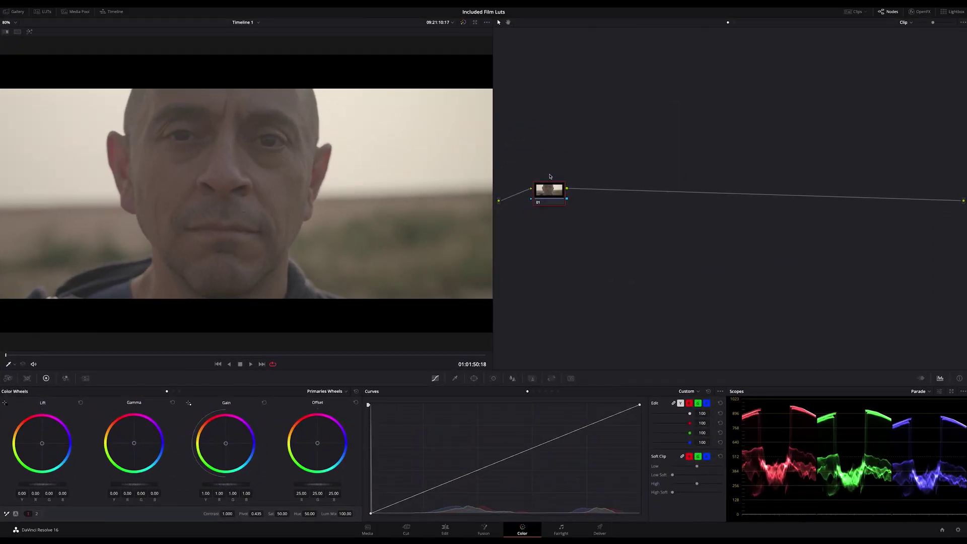
# Step: Move node 01 up and to the left in the Node Editor
pyautogui.moveTo(550, 190); pyautogui.dragTo(533, 135)
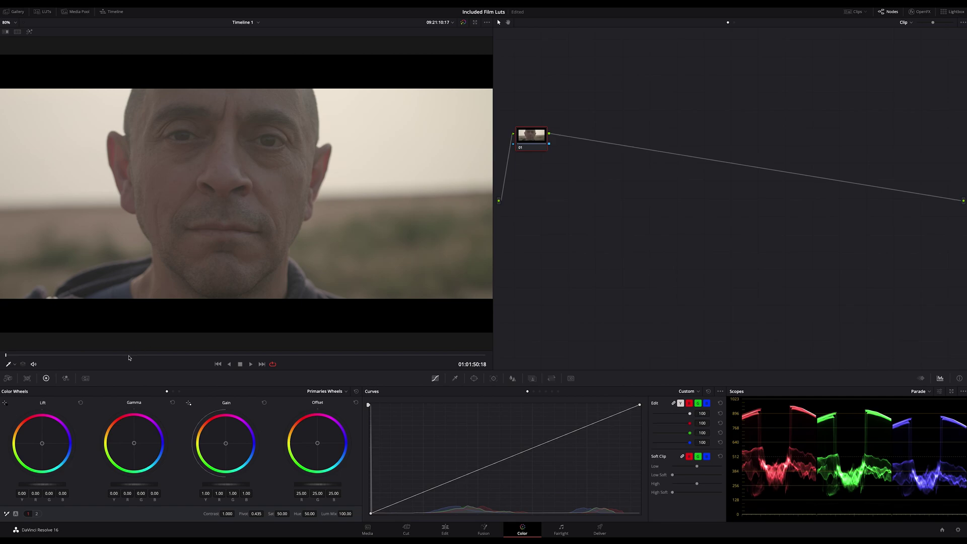
# Step: Review the clip, then set node 01's lift to -0.07, gain 1.05 and gamma 0.01
pyautogui.press('space')
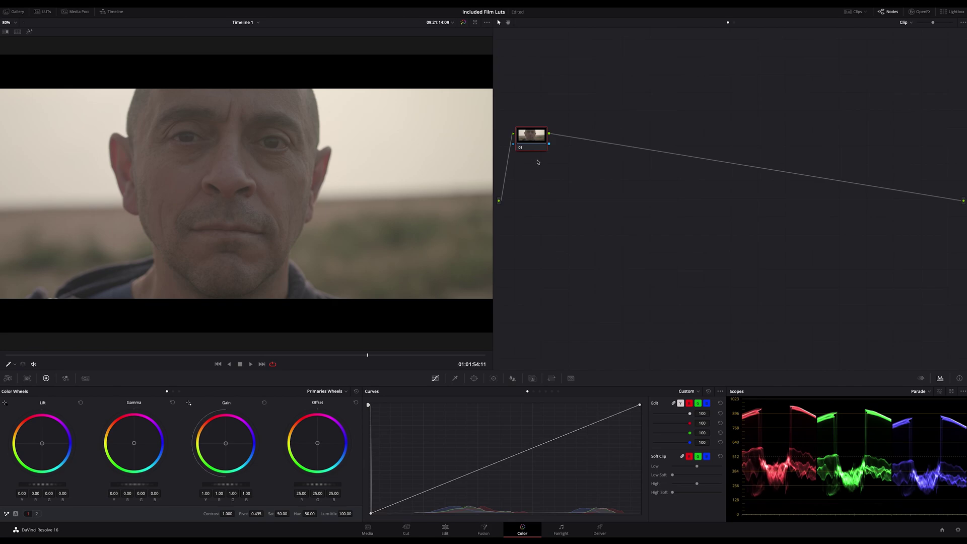
pyautogui.moveTo(533, 139); pyautogui.dragTo(538, 138)
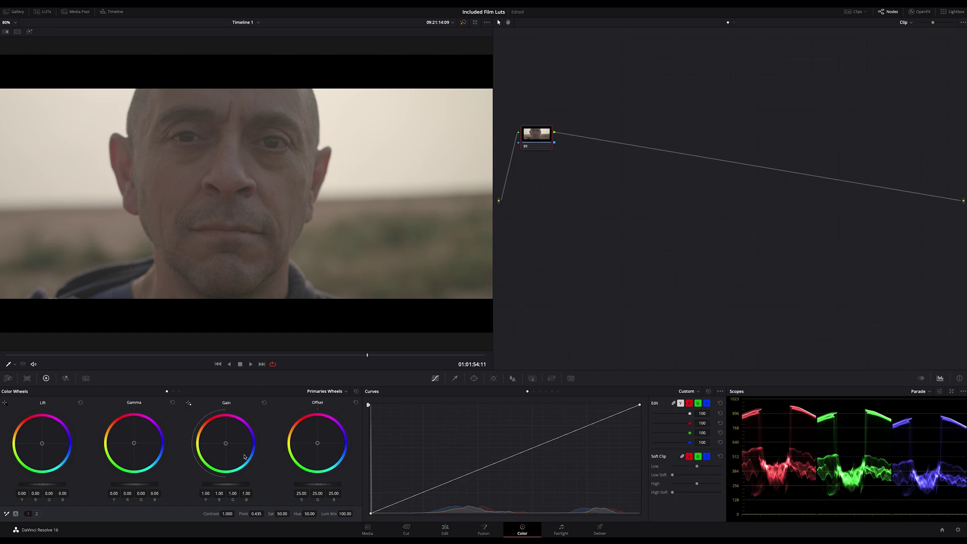
pyautogui.moveTo(56, 485); pyautogui.dragTo(32, 484)
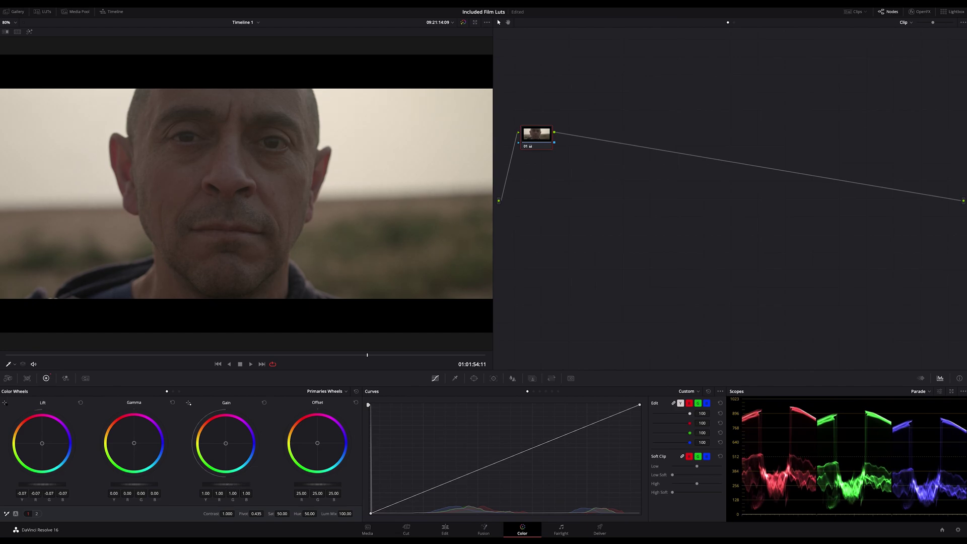
pyautogui.moveTo(225, 484); pyautogui.dragTo(236, 485)
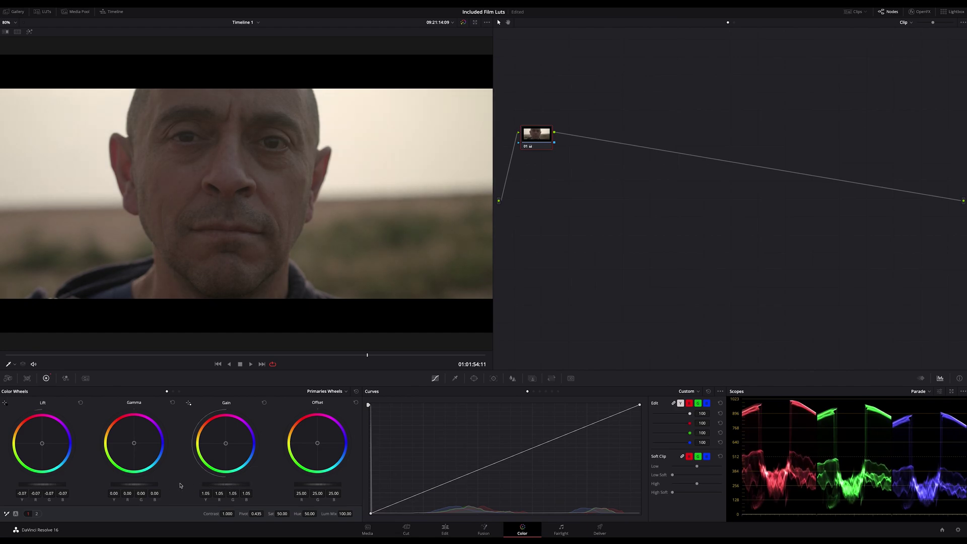
pyautogui.moveTo(125, 484); pyautogui.dragTo(129, 485)
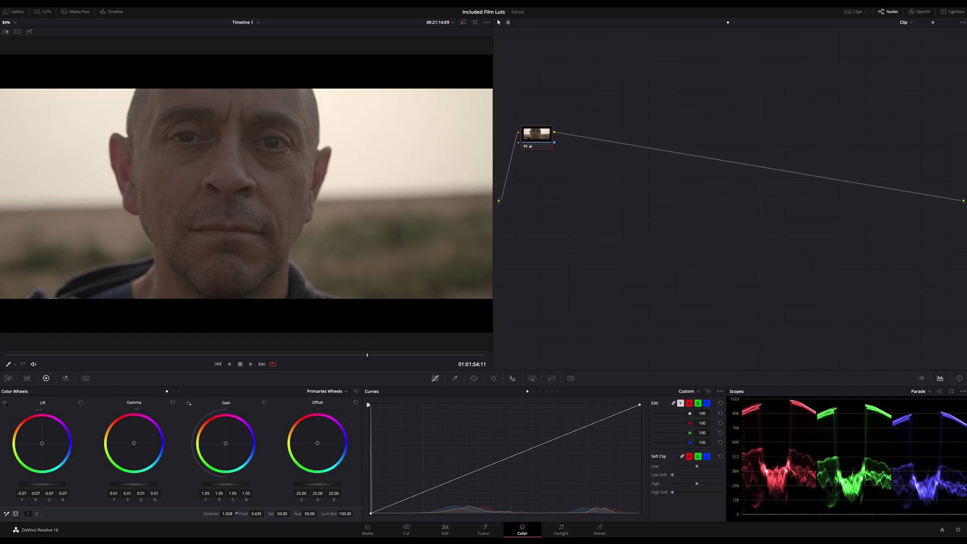
# Step: Set Contrast to 1.168 with Pivot 0.273 and reposition node 01 in the graph
pyautogui.moveTo(237, 512); pyautogui.dragTo(256, 514)
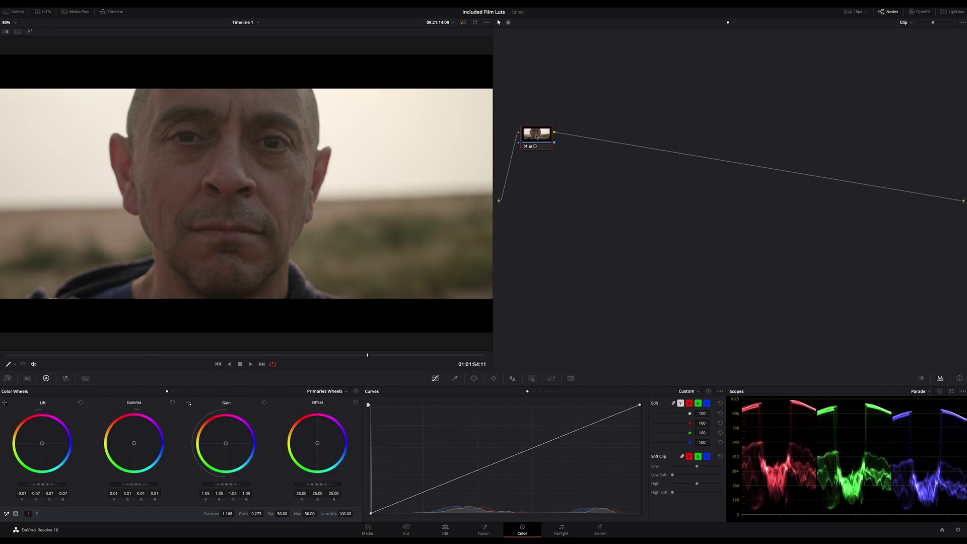
pyautogui.moveTo(536, 135); pyautogui.dragTo(538, 139)
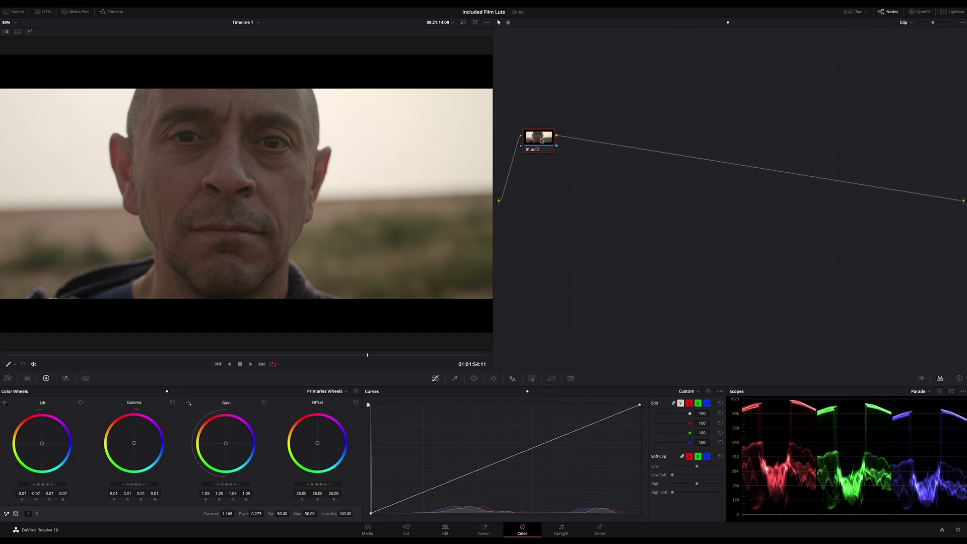
pyautogui.moveTo(542, 141); pyautogui.dragTo(553, 143)
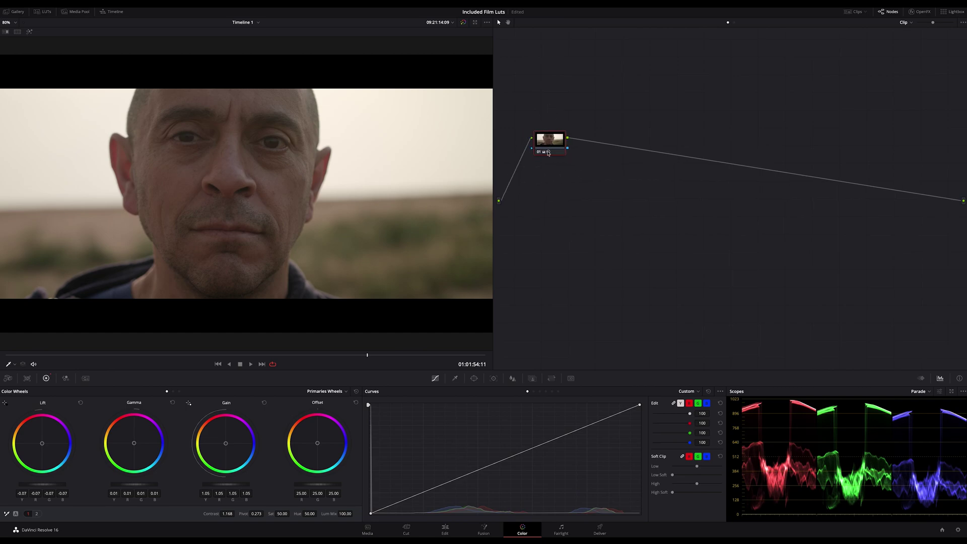
# Step: Add serial node 02 carrying the Film Looks Rec709 Kodak 2383 D65 3D LUT
pyautogui.hotkey('alt', 's')
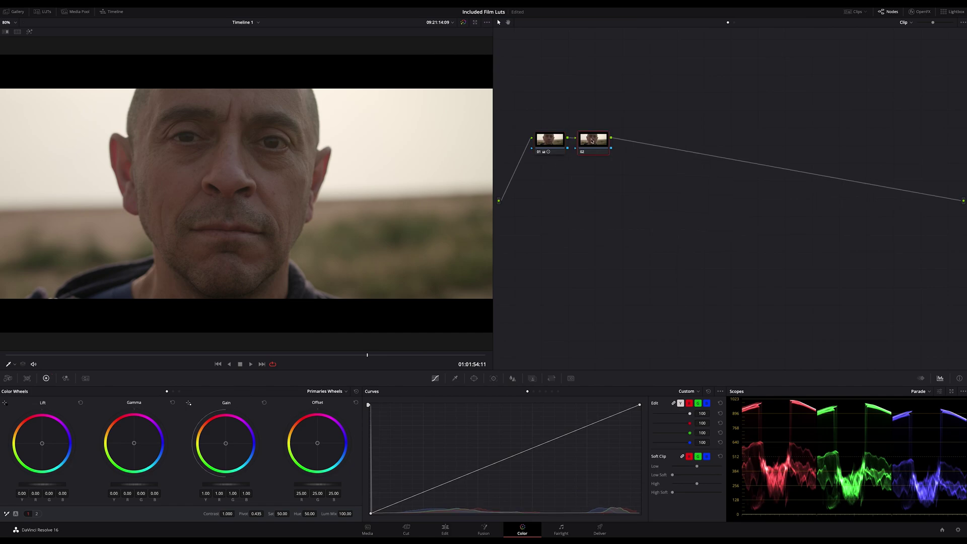
pyautogui.rightClick(592, 141)
pyautogui.moveTo(619, 211)
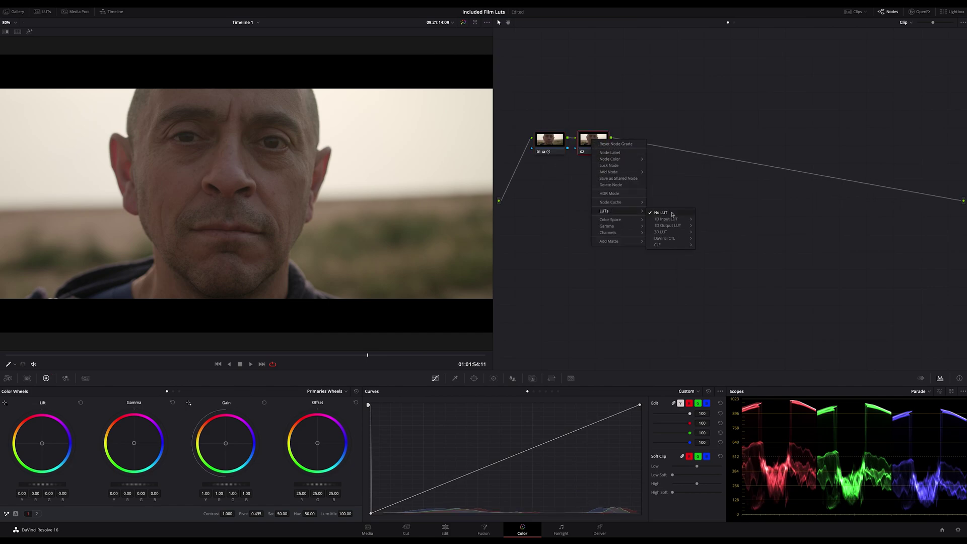
pyautogui.moveTo(665, 232)
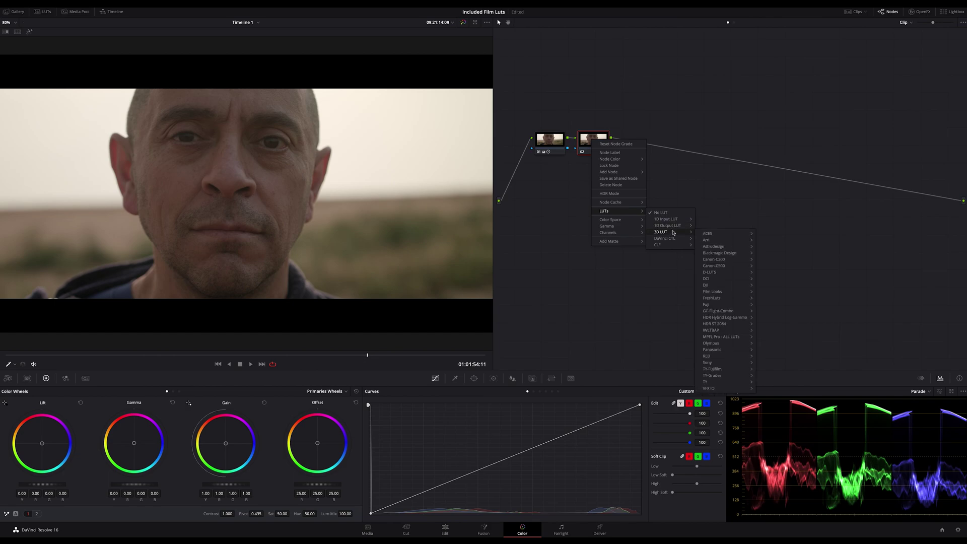
pyautogui.moveTo(735, 292)
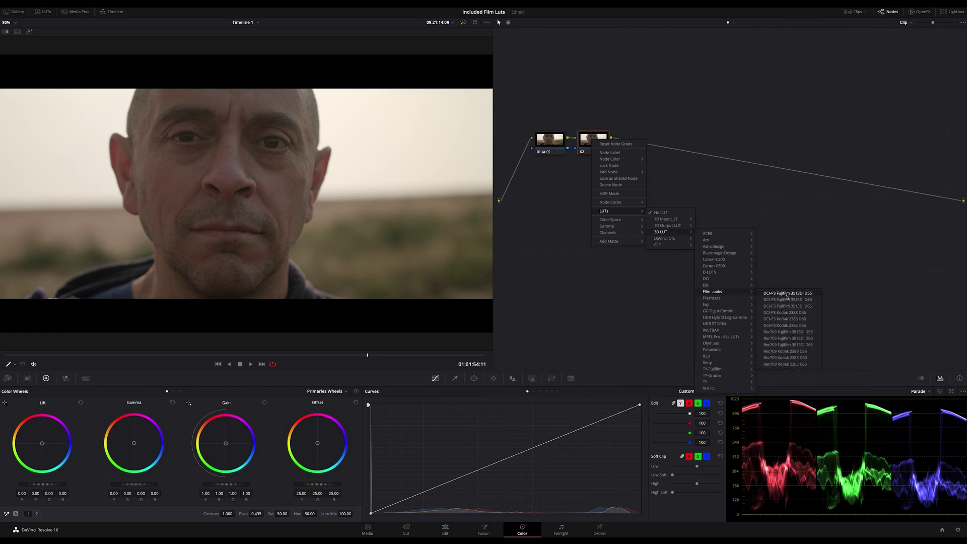
pyautogui.click(798, 364)
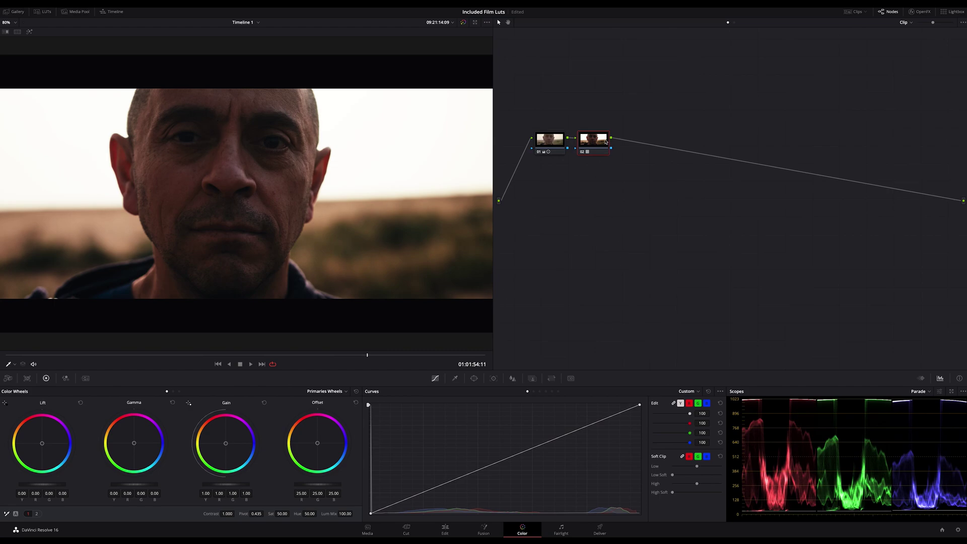
pyautogui.moveTo(594, 141); pyautogui.dragTo(611, 142)
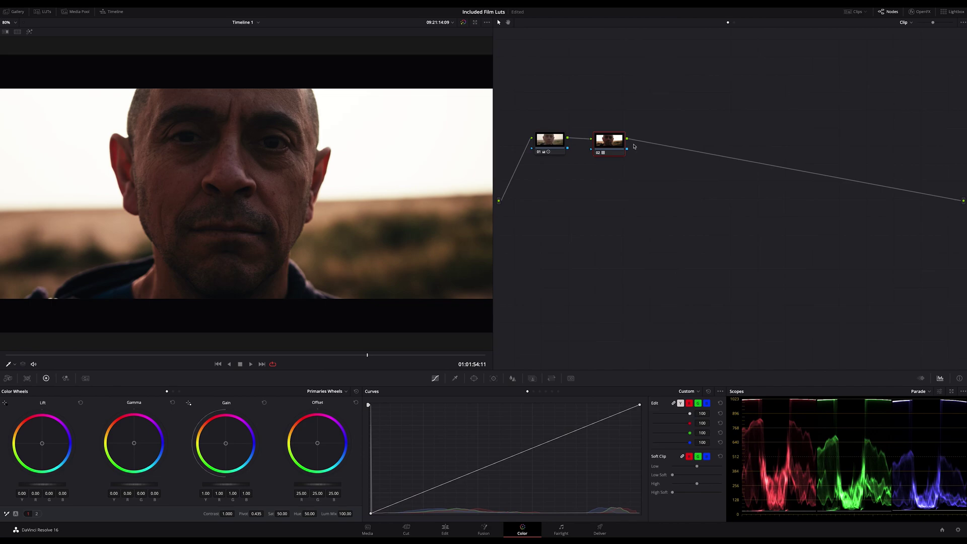
# Step: Add serial node 03 with gain 0.89 and lift 0.01, then disable it to compare
pyautogui.hotkey('alt', 's')
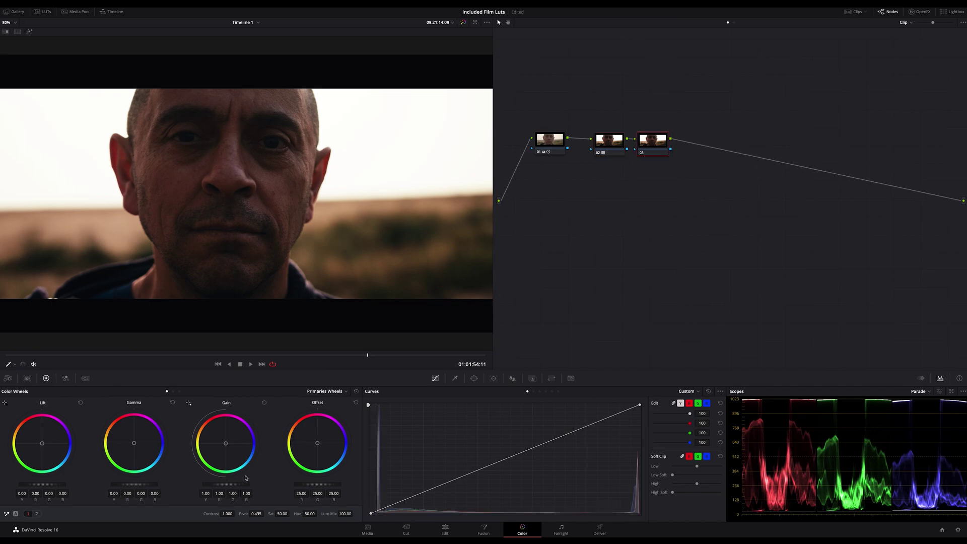
pyautogui.moveTo(237, 486); pyautogui.dragTo(222, 485)
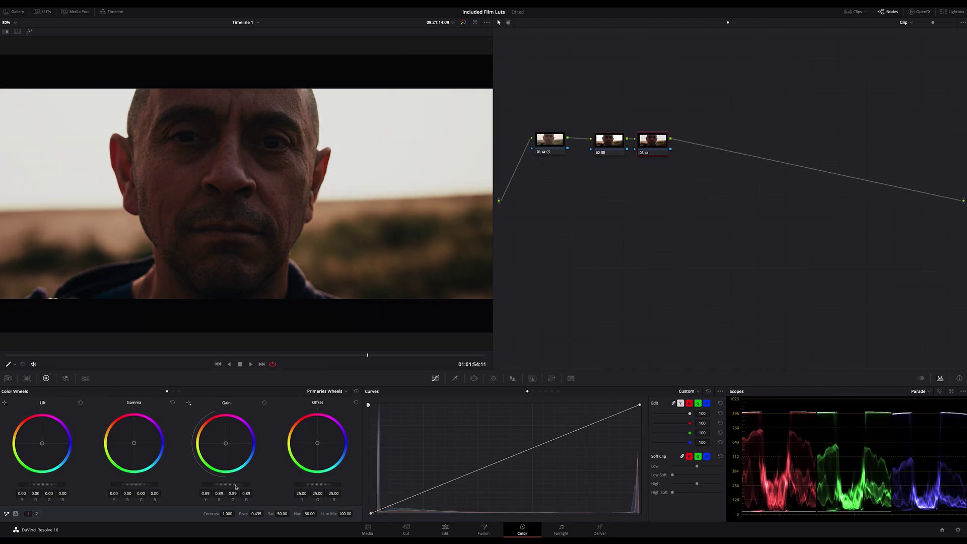
pyautogui.moveTo(59, 485)
pyautogui.mouseDown()
pyautogui.moveTo(71, 485)
pyautogui.moveTo(60, 485)
pyautogui.mouseUp()
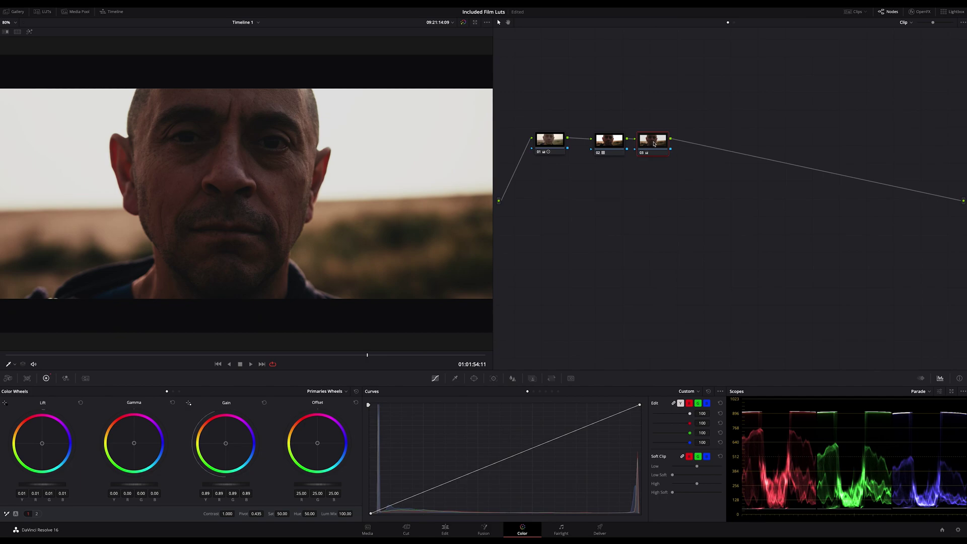
pyautogui.hotkey('ctrl', 'd')
# Step: Tweak node 01's lift and gain, then Reset All Grades and Nodes to one ungraded node
pyautogui.click(559, 145)
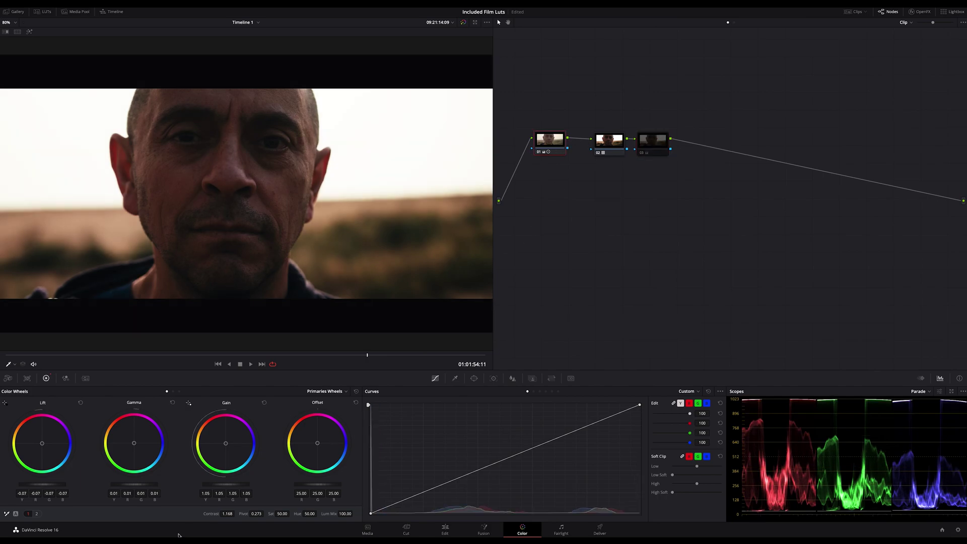
pyautogui.moveTo(40, 485); pyautogui.dragTo(46, 484)
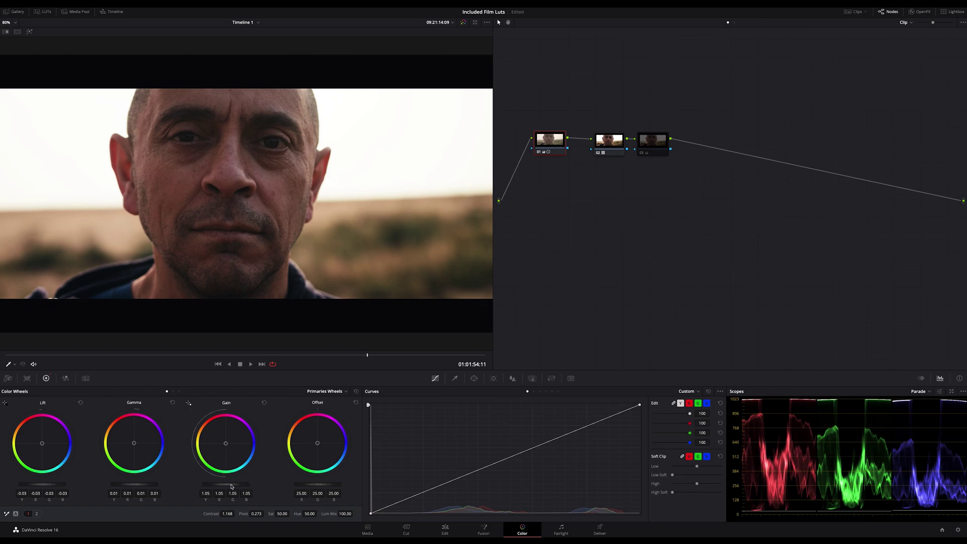
pyautogui.moveTo(228, 485); pyautogui.dragTo(225, 484)
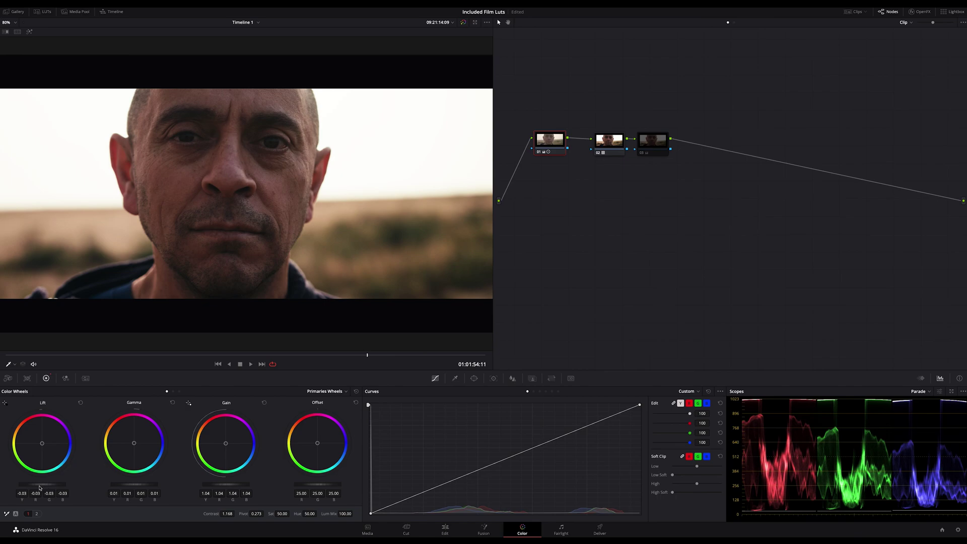
pyautogui.moveTo(41, 485); pyautogui.dragTo(44, 484)
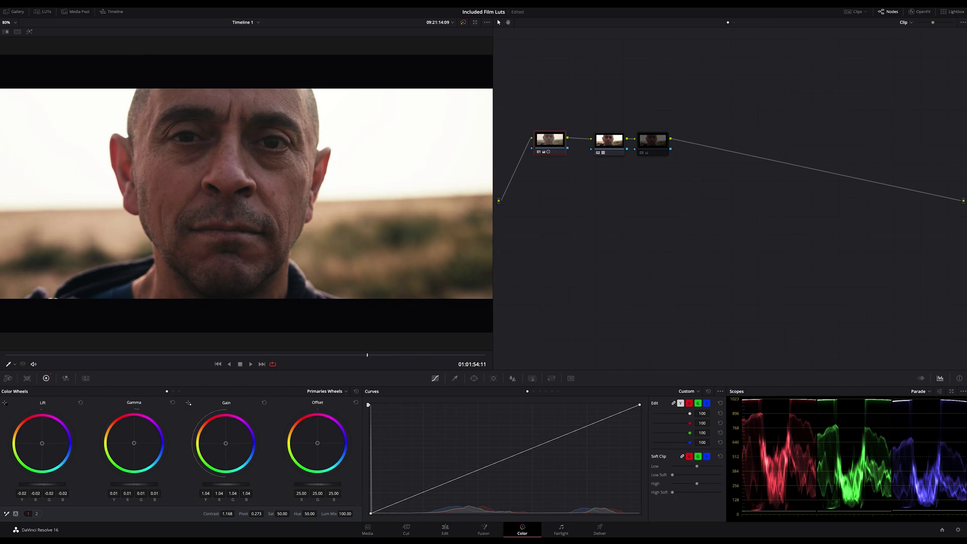
pyautogui.rightClick(660, 190)
pyautogui.click(685, 216)
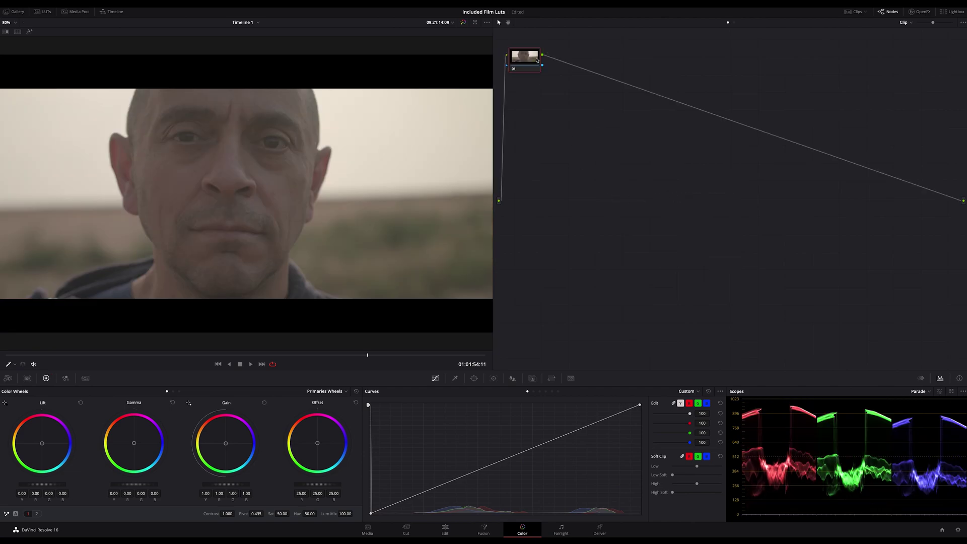
# Step: Apply Color Space Transform to node 01 with Output Gamma set to Cineon Film Log
pyautogui.click(924, 11)
pyautogui.moveTo(877, 176); pyautogui.dragTo(525, 66)
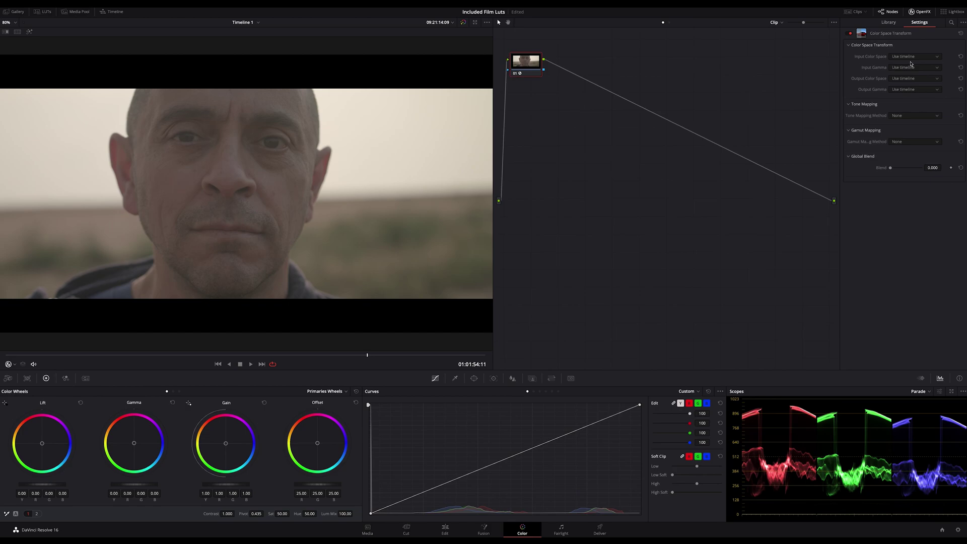
pyautogui.click(907, 90)
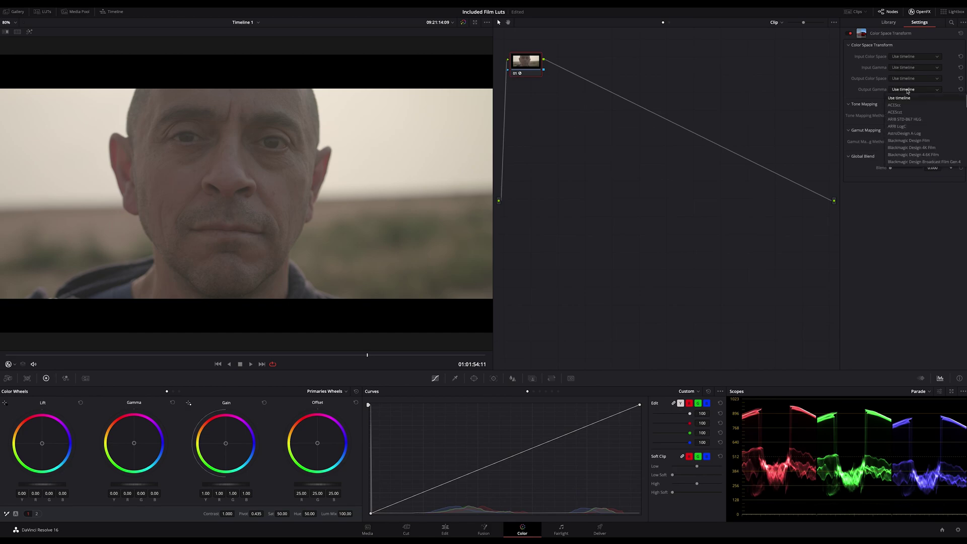
pyautogui.scroll(-2, 920, 135)
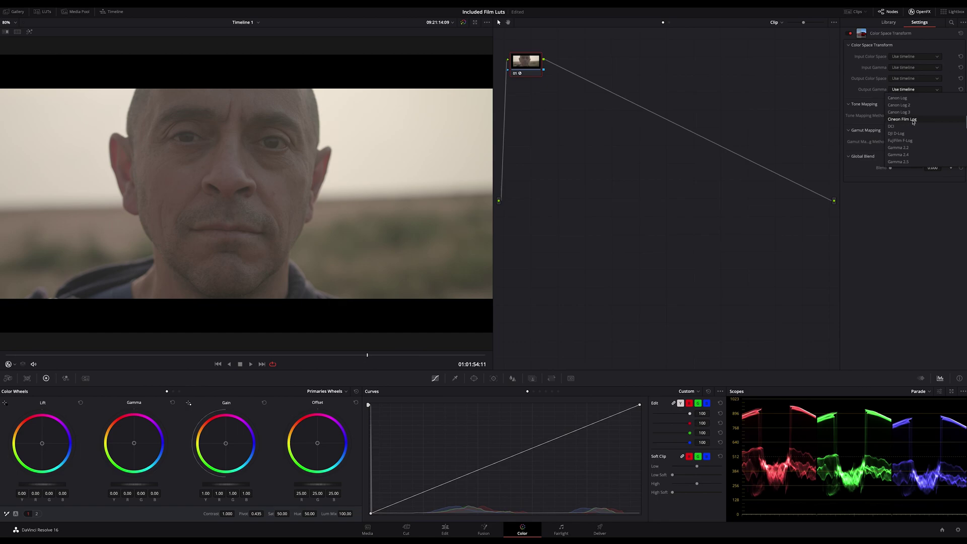
pyautogui.click(913, 121)
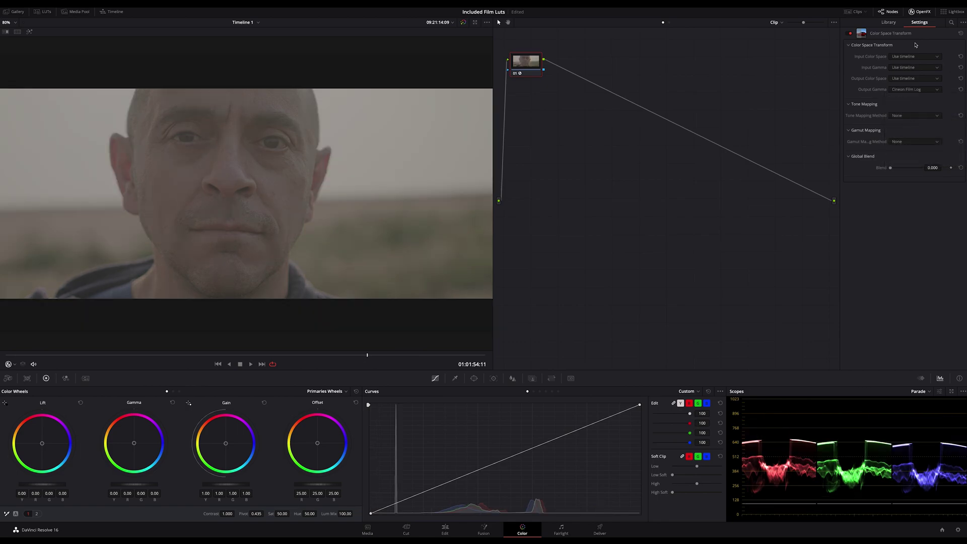
pyautogui.click(913, 11)
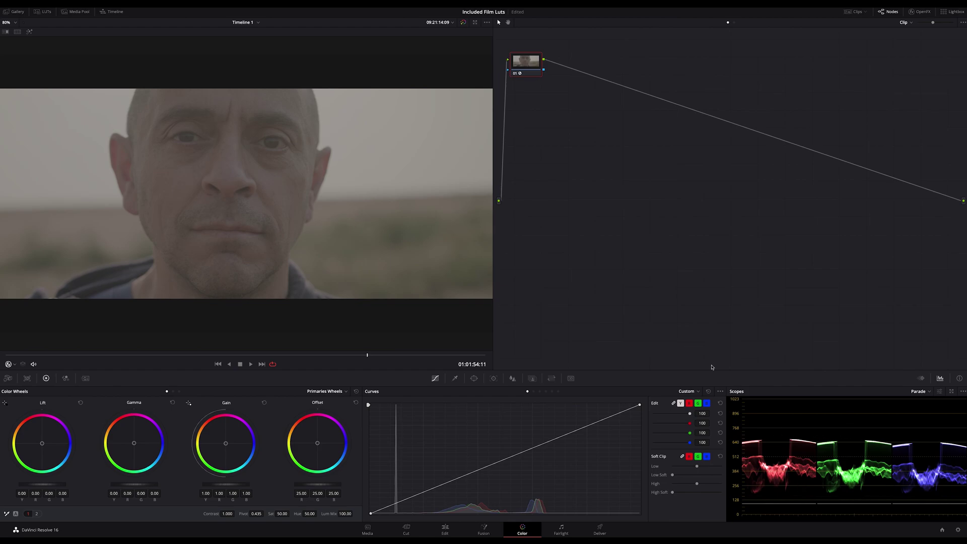
# Step: Place node 01 on the node line and add serial node 02 with the Rec709 Kodak 2383 D65 LUT
pyautogui.moveTo(533, 65); pyautogui.dragTo(561, 204)
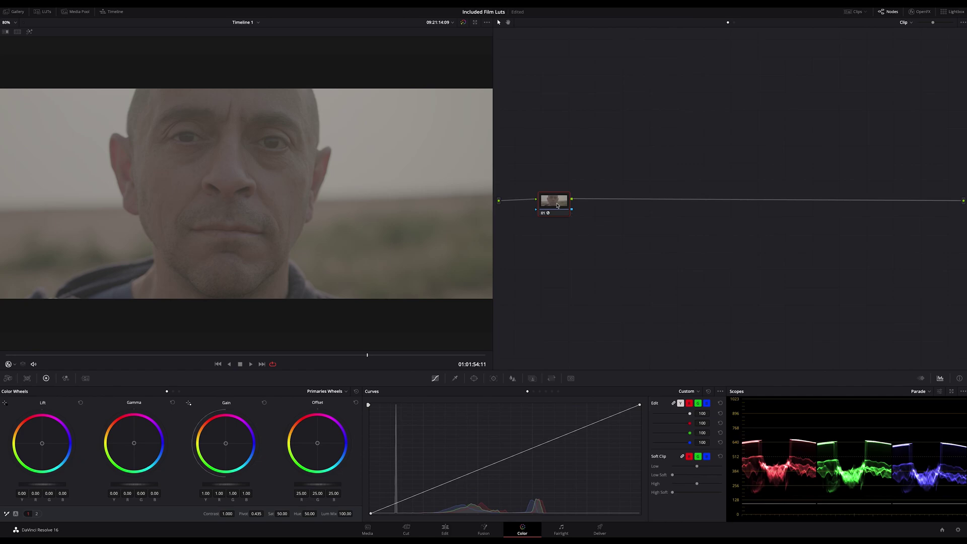
pyautogui.moveTo(557, 205); pyautogui.dragTo(558, 206)
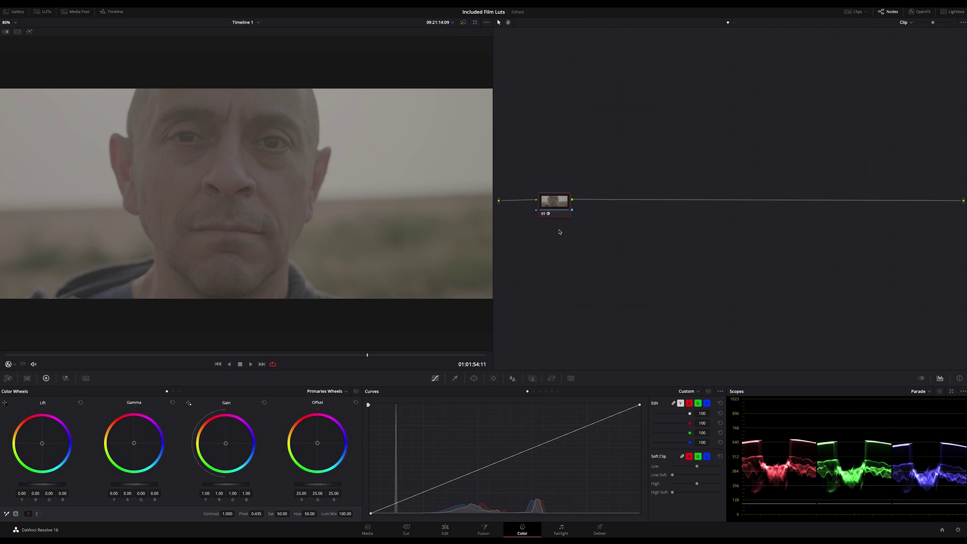
pyautogui.hotkey('alt', 's')
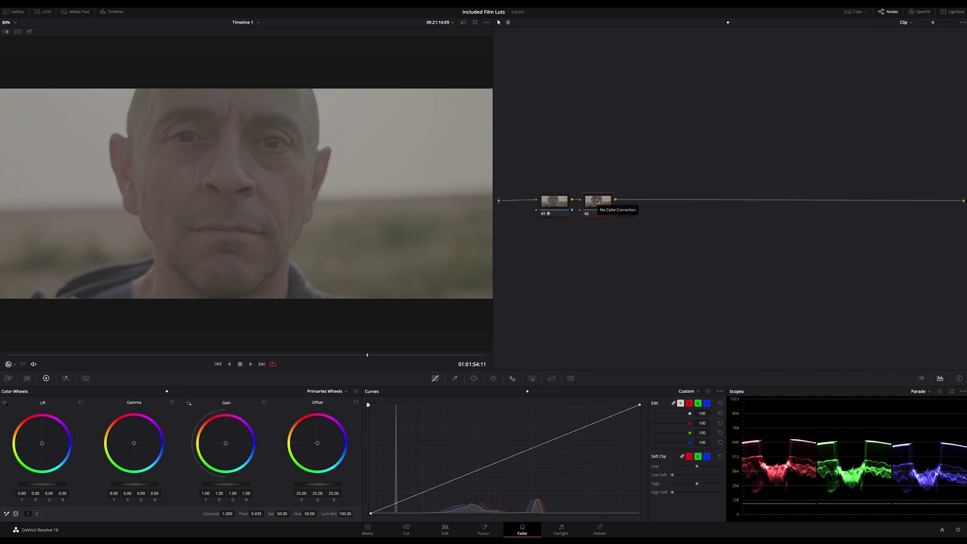
pyautogui.rightClick(598, 201)
pyautogui.moveTo(610, 272)
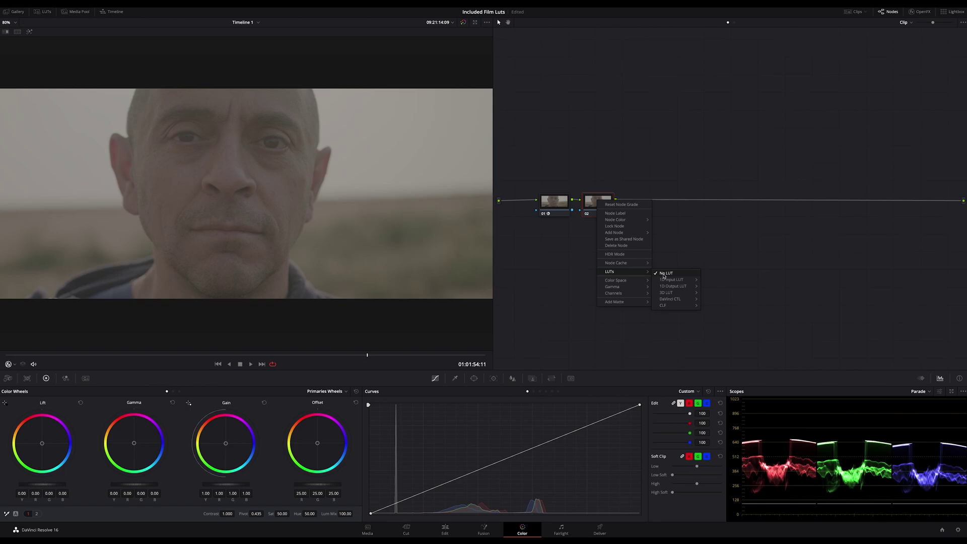
pyautogui.moveTo(673, 294)
pyautogui.moveTo(726, 352)
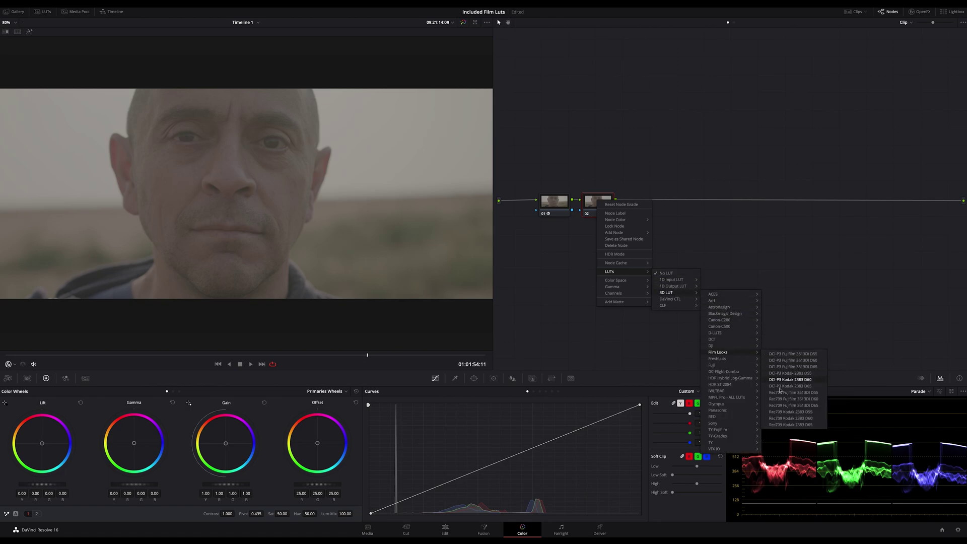
pyautogui.click(782, 425)
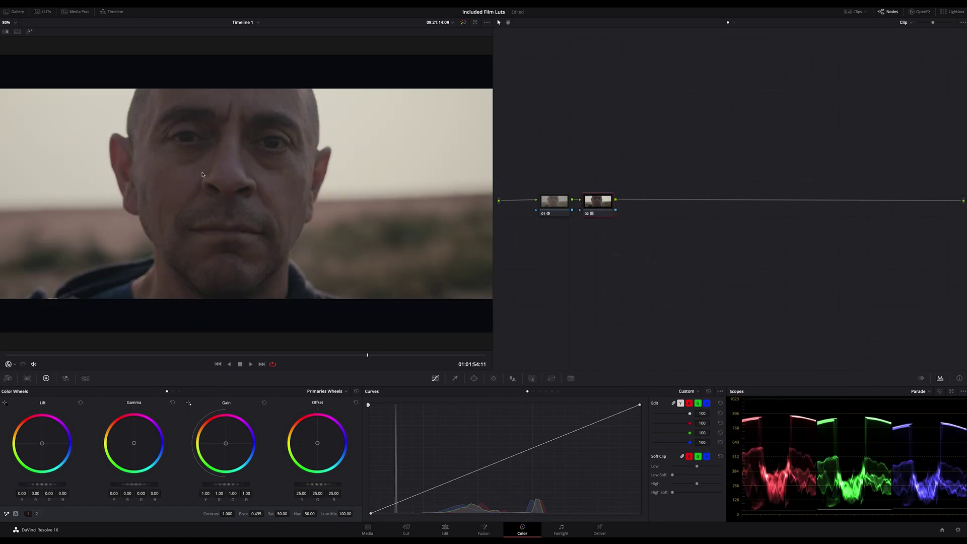
# Step: Insert node 03 between nodes 01 and 02 with lift -0.01 and gain 1.06
pyautogui.moveTo(589, 198); pyautogui.dragTo(659, 204)
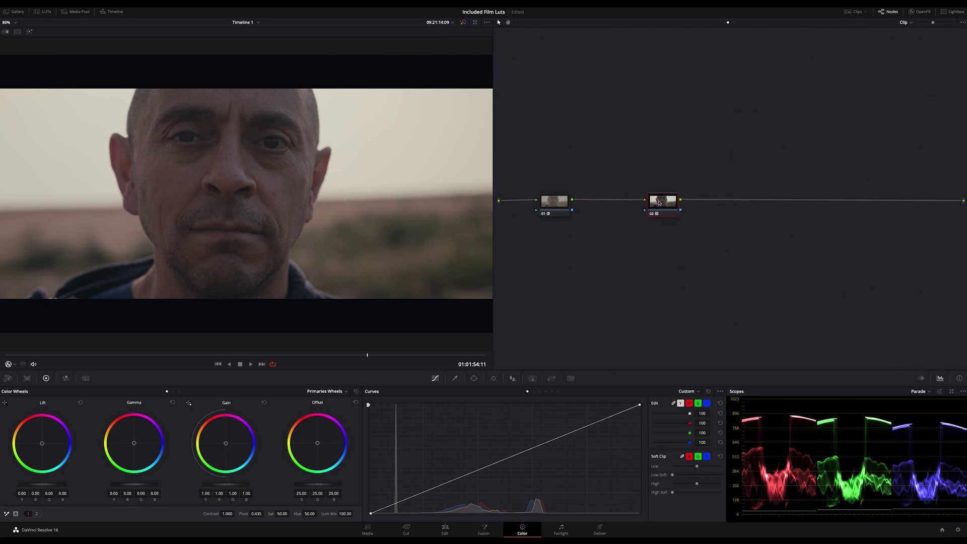
pyautogui.click(558, 203)
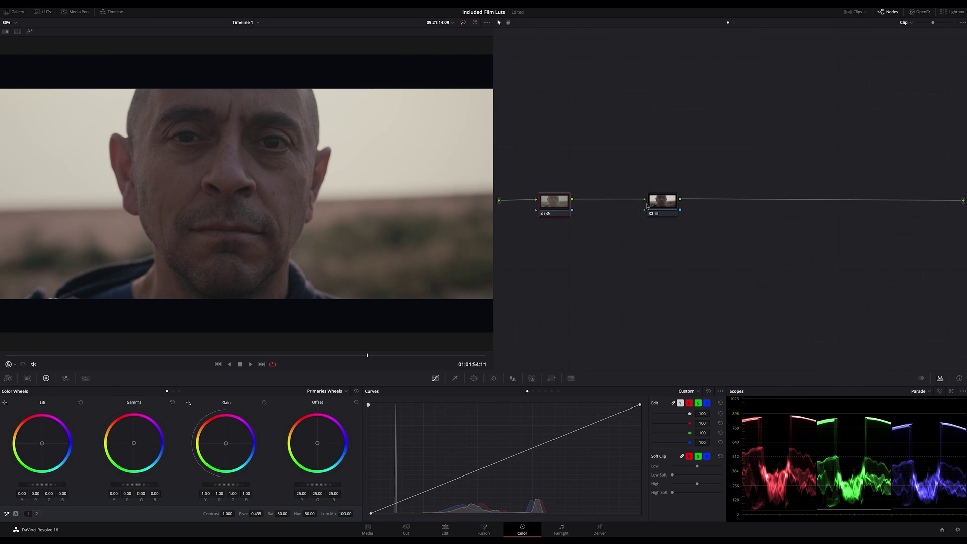
pyautogui.hotkey('alt', 's')
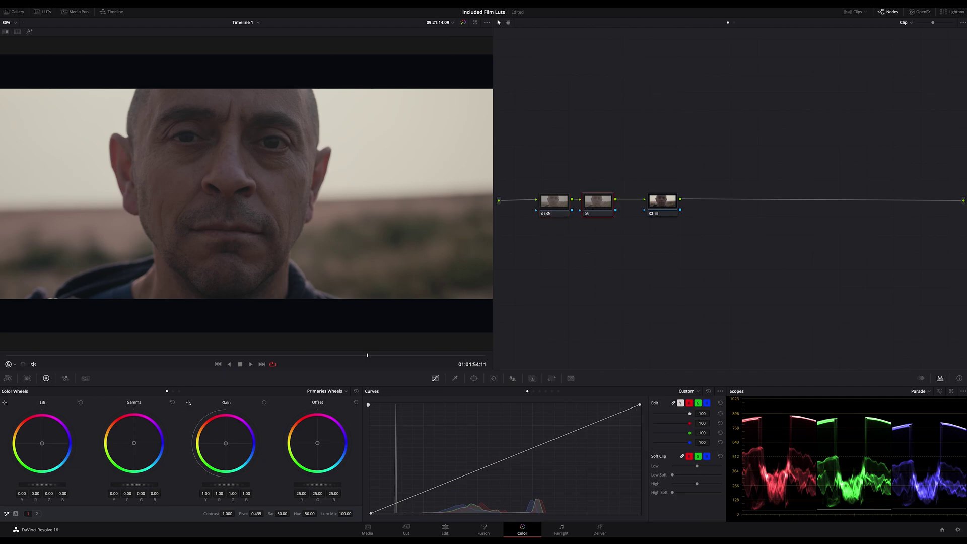
pyautogui.moveTo(66, 485); pyautogui.dragTo(61, 487)
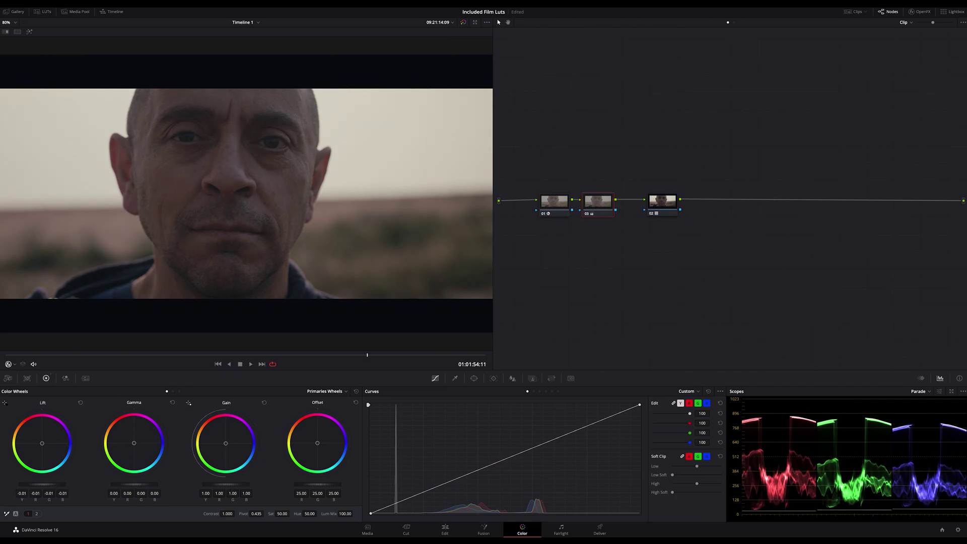
pyautogui.moveTo(227, 485); pyautogui.dragTo(236, 485)
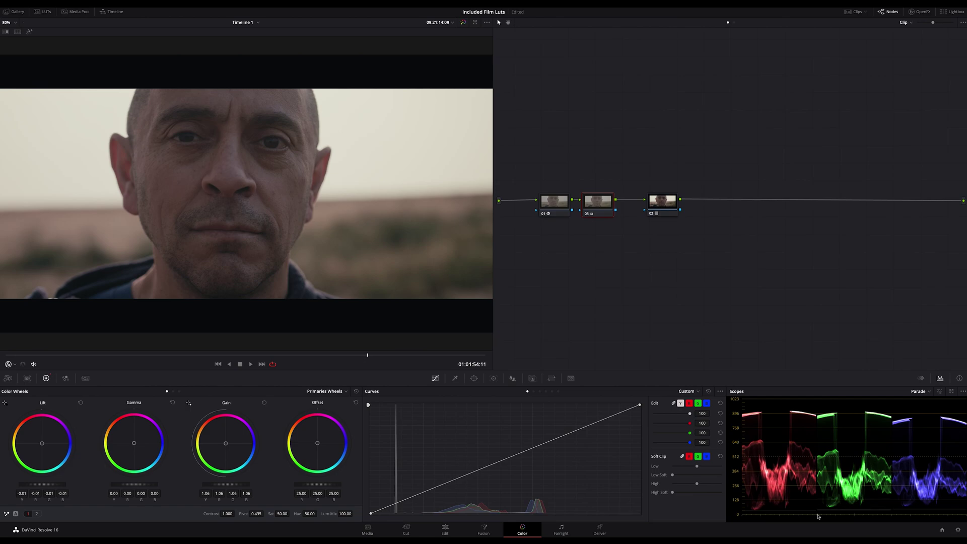
pyautogui.click(672, 213)
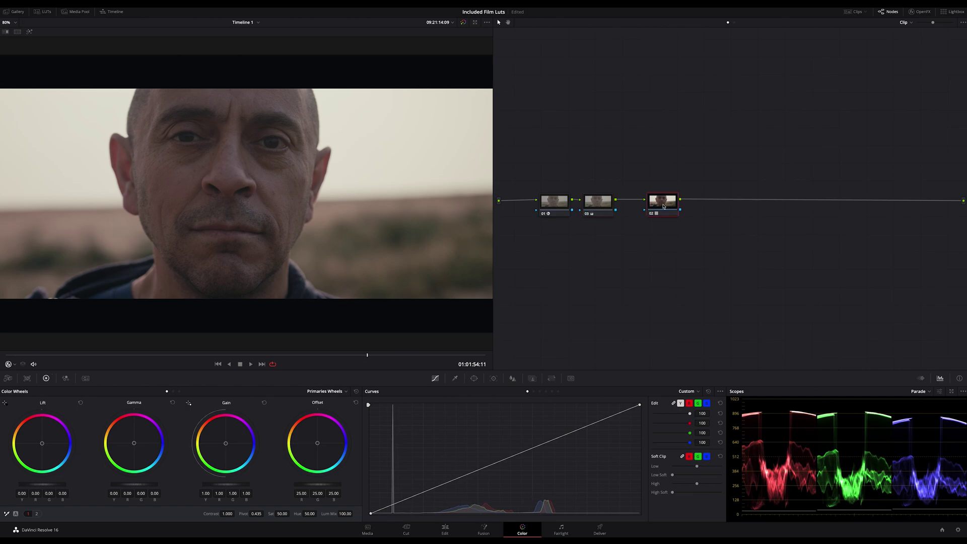
# Step: Add serial node 04 after the LUT node with lift lowered to -0.02
pyautogui.hotkey('alt', 's')
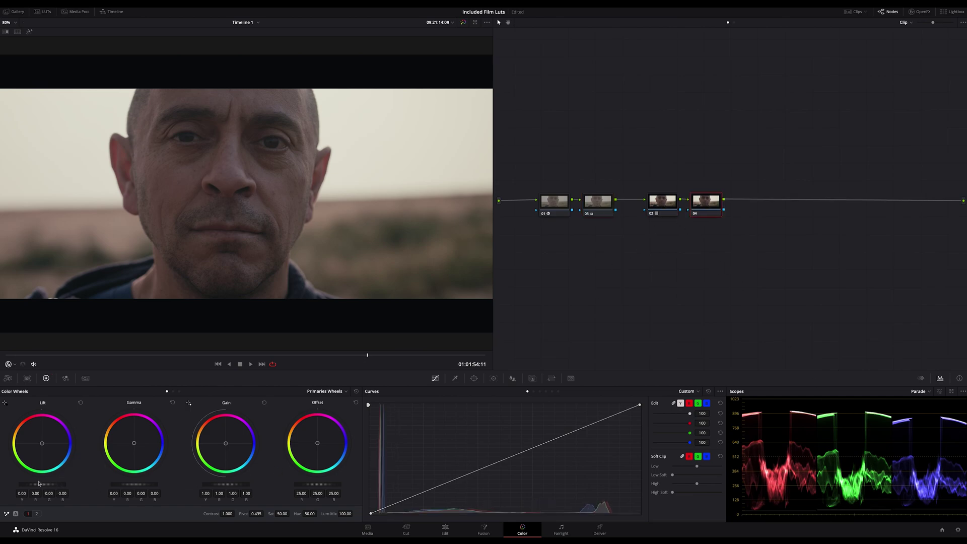
pyautogui.moveTo(42, 485); pyautogui.dragTo(49, 486)
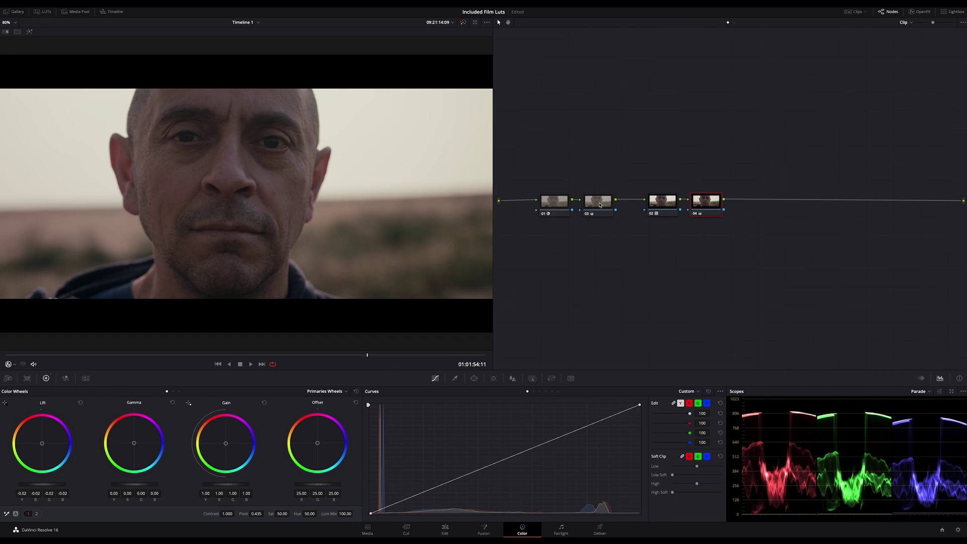
pyautogui.moveTo(599, 205); pyautogui.dragTo(604, 203)
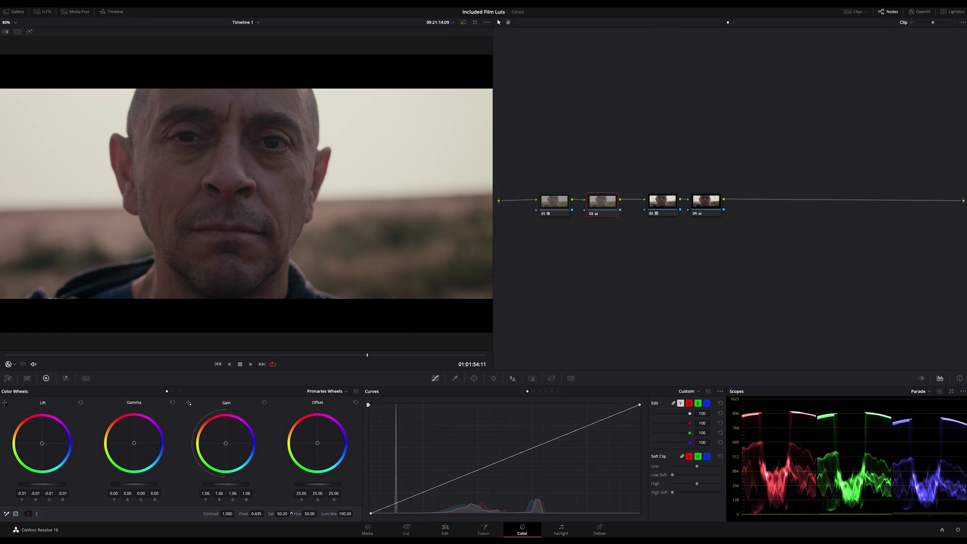
# Step: Set node 03's saturation to 75
pyautogui.moveTo(282, 514); pyautogui.dragTo(297, 514)
pyautogui.doubleClick(281, 514)
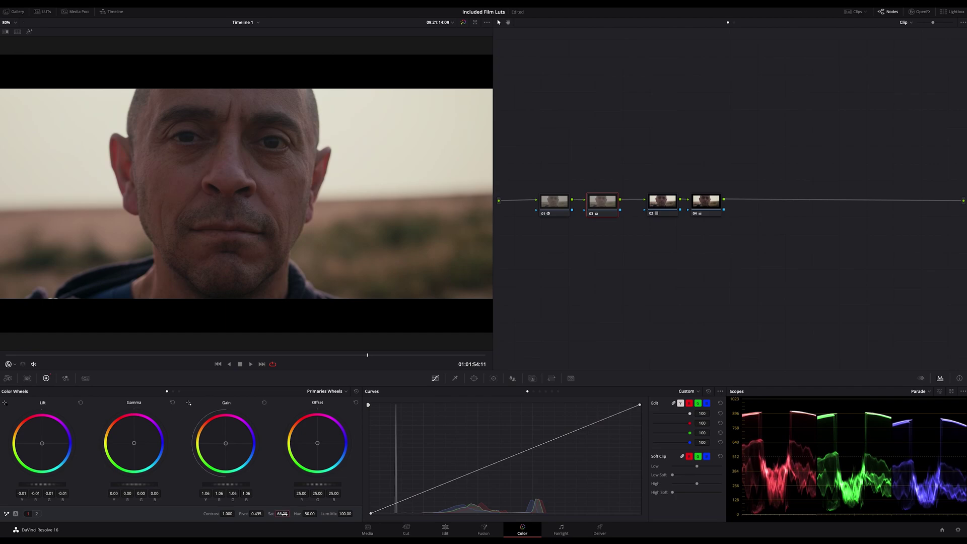
pyautogui.write('75')
pyautogui.press('Return')
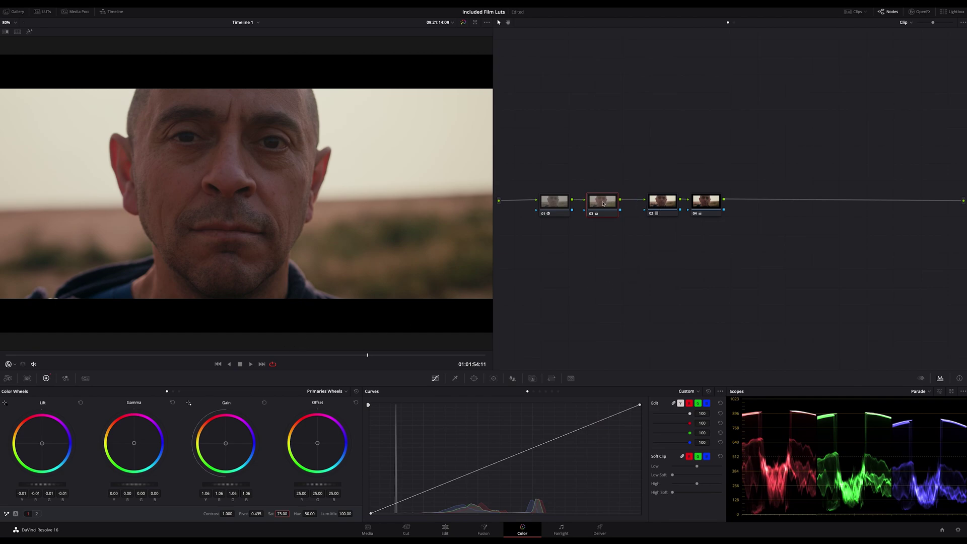
# Step: Space nodes 03 and 04 evenly and re-enter node 03's saturation as 75
pyautogui.moveTo(604, 204); pyautogui.dragTo(611, 204)
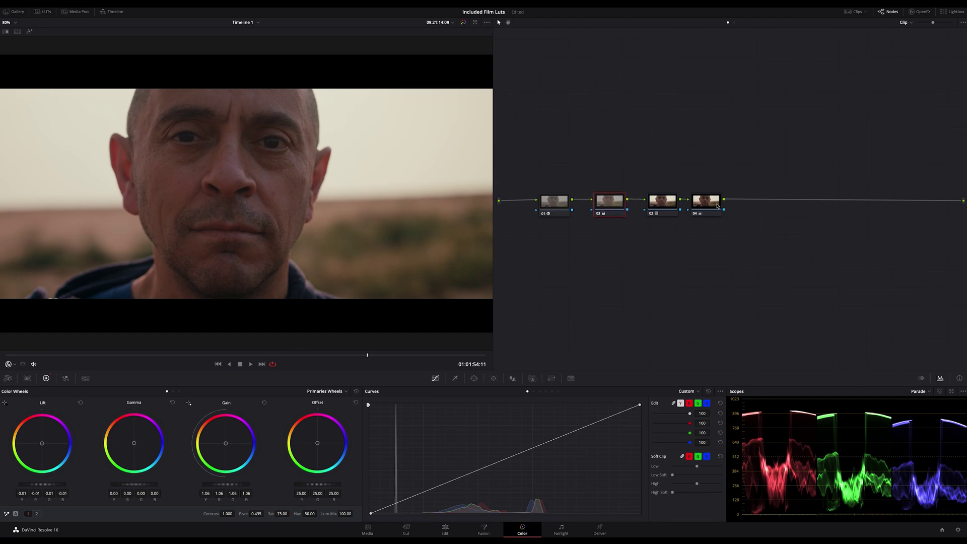
pyautogui.moveTo(718, 205); pyautogui.dragTo(725, 204)
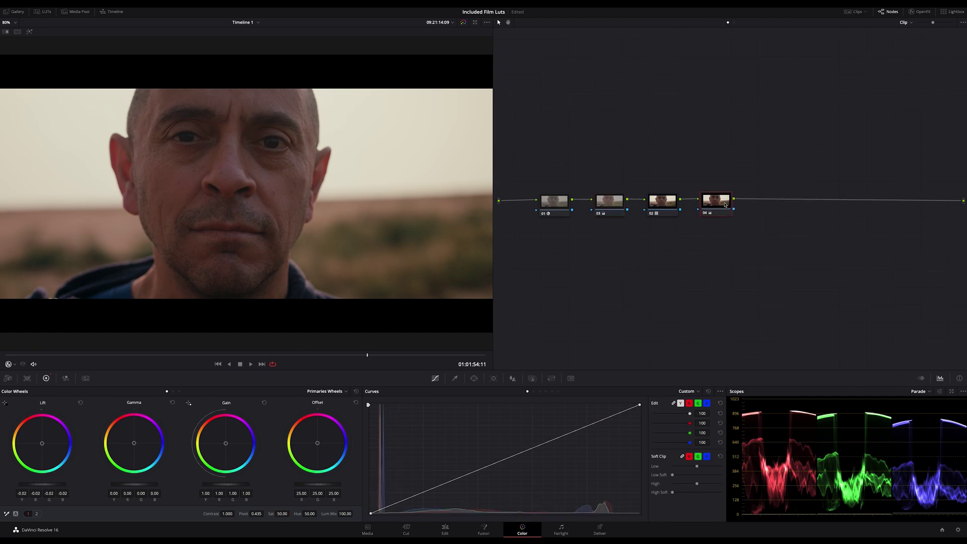
pyautogui.click(608, 206)
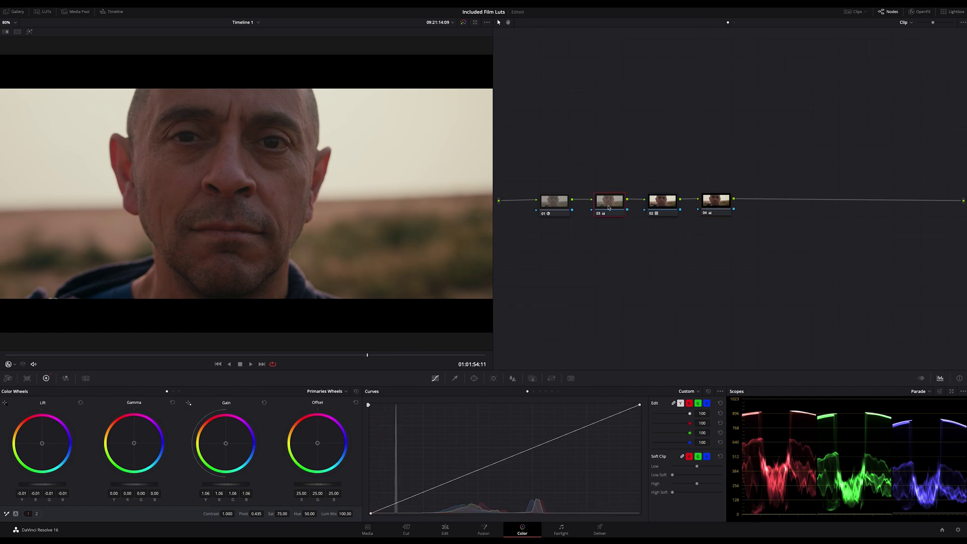
pyautogui.doubleClick(271, 513)
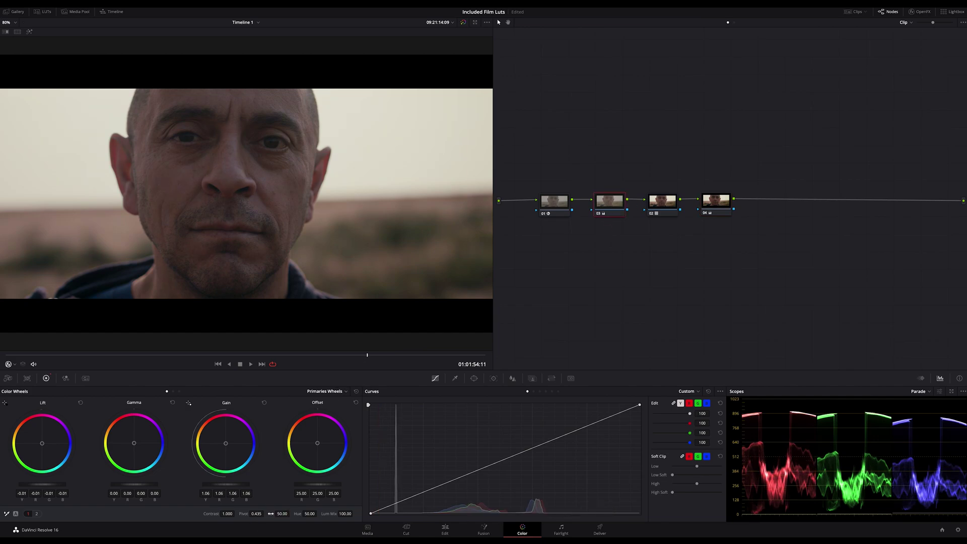
pyautogui.click(282, 514)
pyautogui.write('75')
pyautogui.press('Return')
# Step: Add a new grade version with node 03's saturation reset to 50
pyautogui.hotkey('ctrl', 'y')
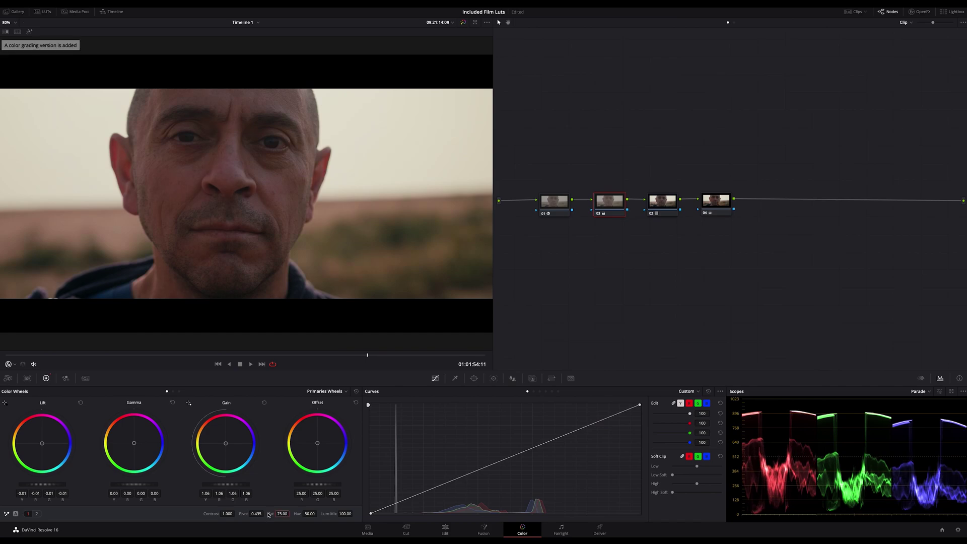
pyautogui.doubleClick(269, 513)
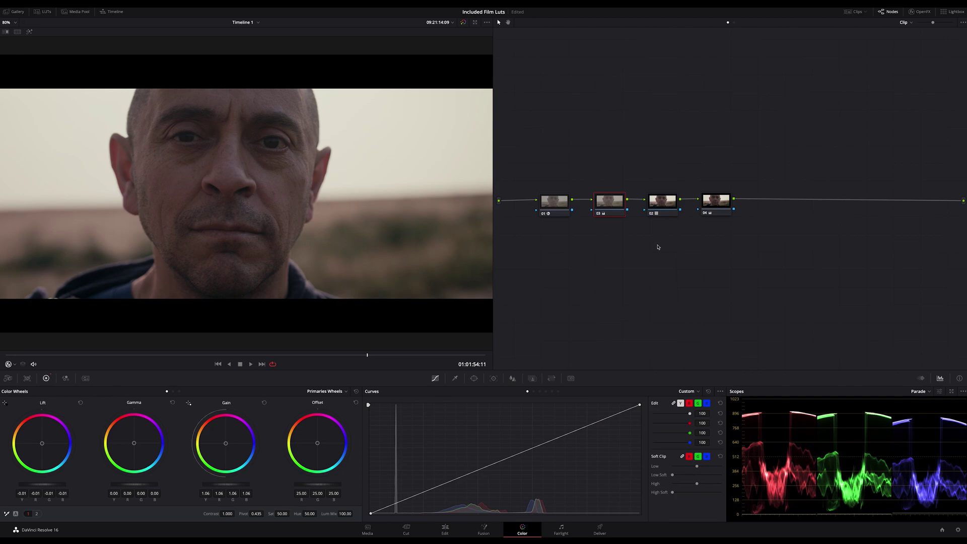
pyautogui.click(713, 208)
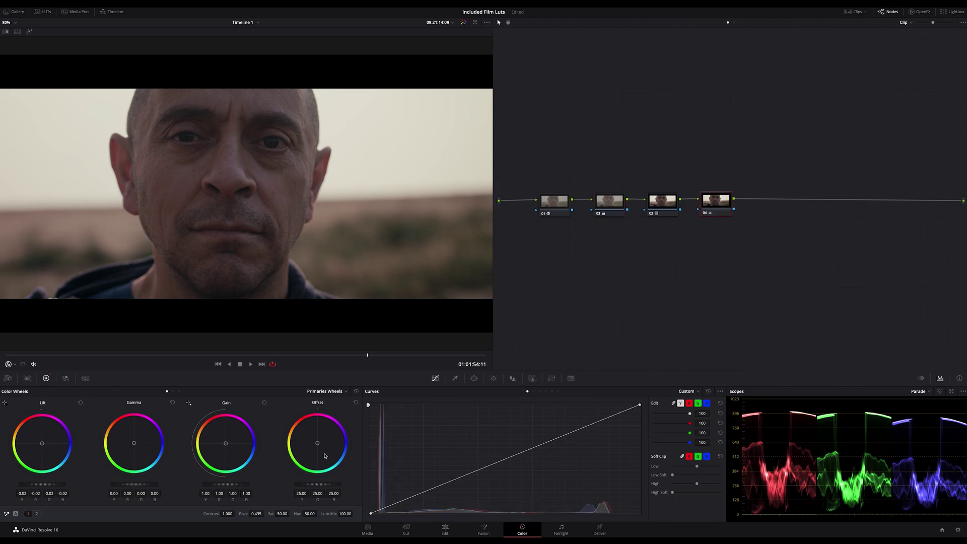
# Step: Set node 04's saturation to 75, then flip between grade versions 2 and 3, ending on version 2
pyautogui.click(282, 514)
pyautogui.press('Return')
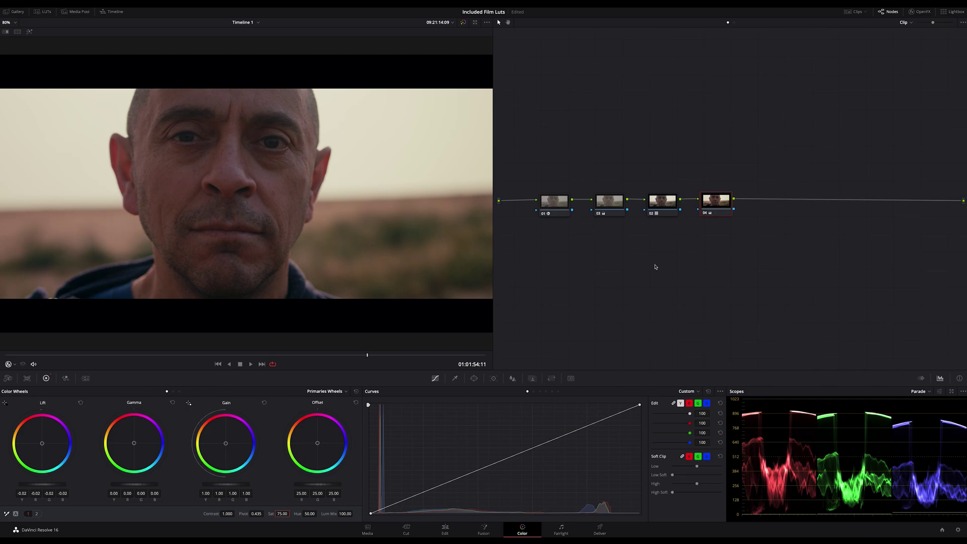
pyautogui.hotkey('ctrl', 'n')
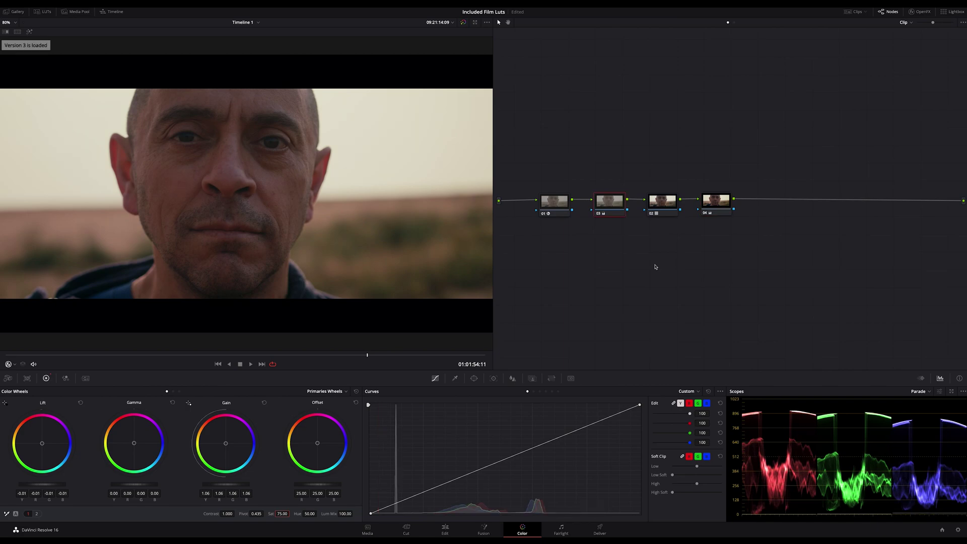
pyautogui.hotkey('ctrl', 'b')
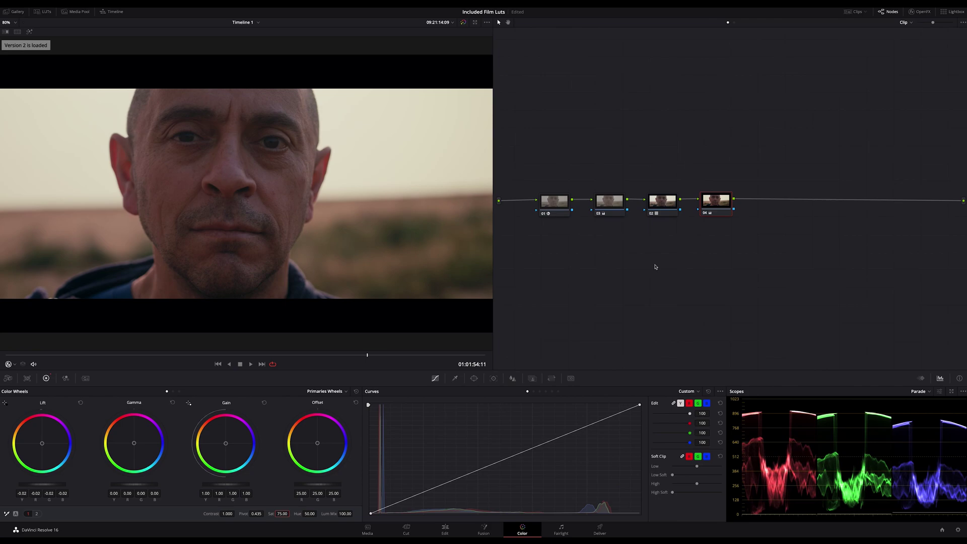
pyautogui.hotkey('ctrl', 'n')
pyautogui.hotkey('ctrl', 'b')
pyautogui.hotkey('ctrl', 'n')
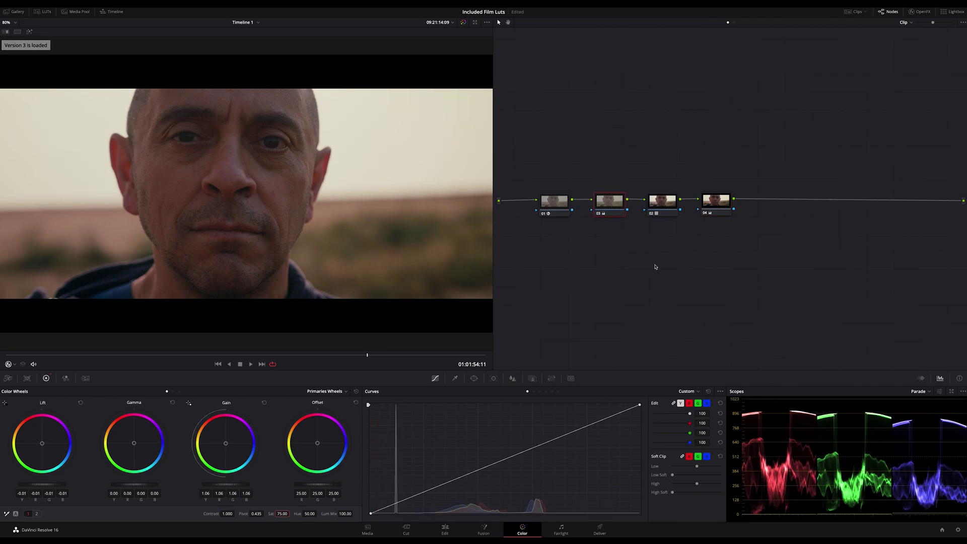
pyautogui.hotkey('ctrl', 'b')
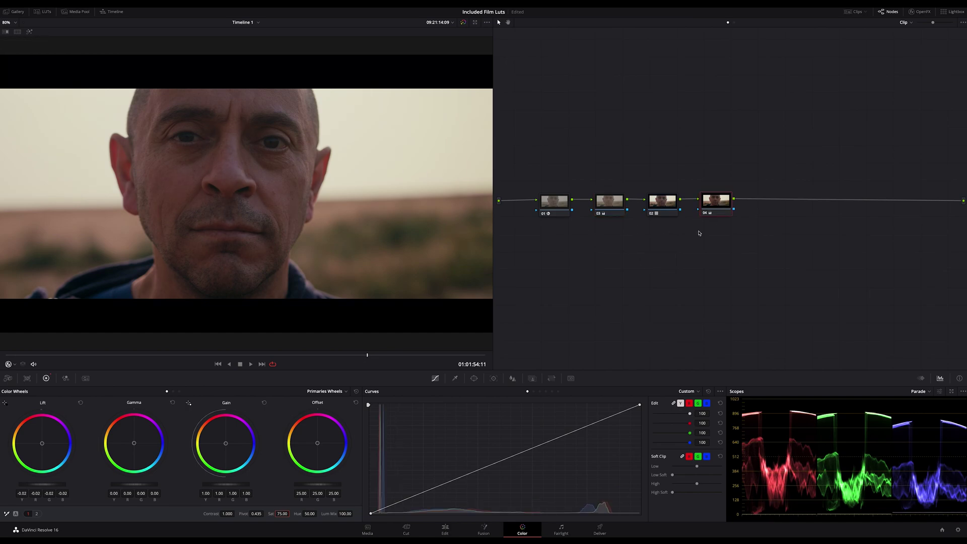
pyautogui.hotkey('ctrl', 'n')
pyautogui.hotkey('alt', 'shift', ';')
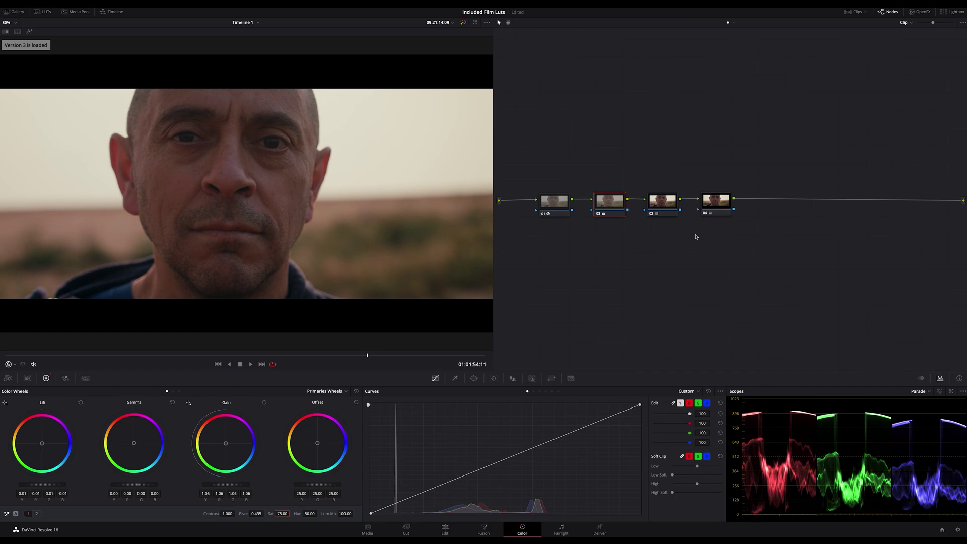
pyautogui.hotkey('ctrl', 'b')
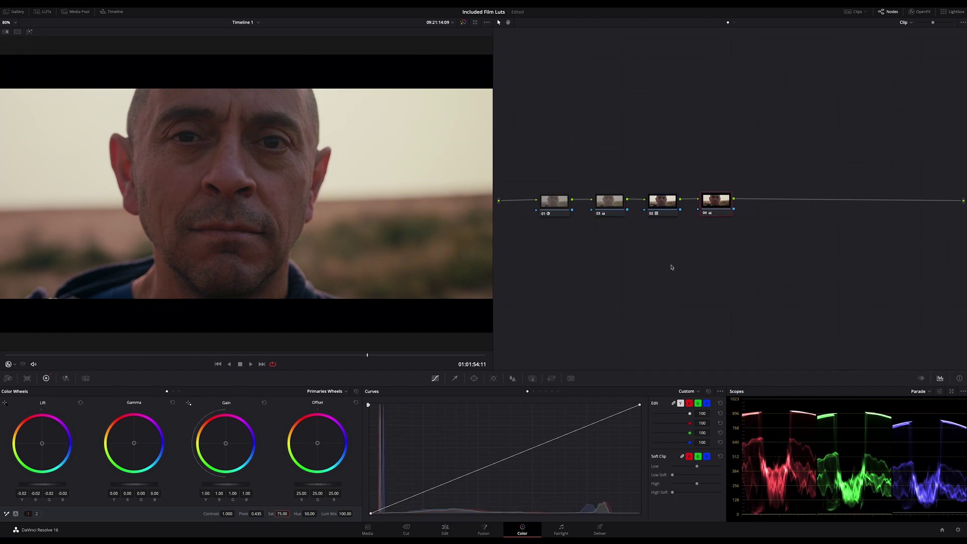
# Step: Raise node 03's contrast to about 1.142 with pivot 0.367, then review nodes 04 and 01
pyautogui.click(617, 207)
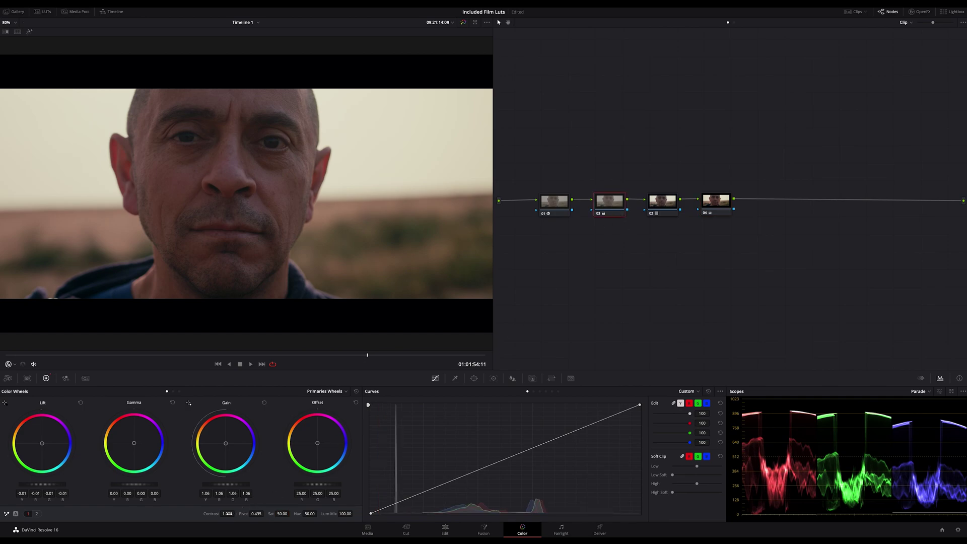
pyautogui.moveTo(228, 514); pyautogui.dragTo(265, 514)
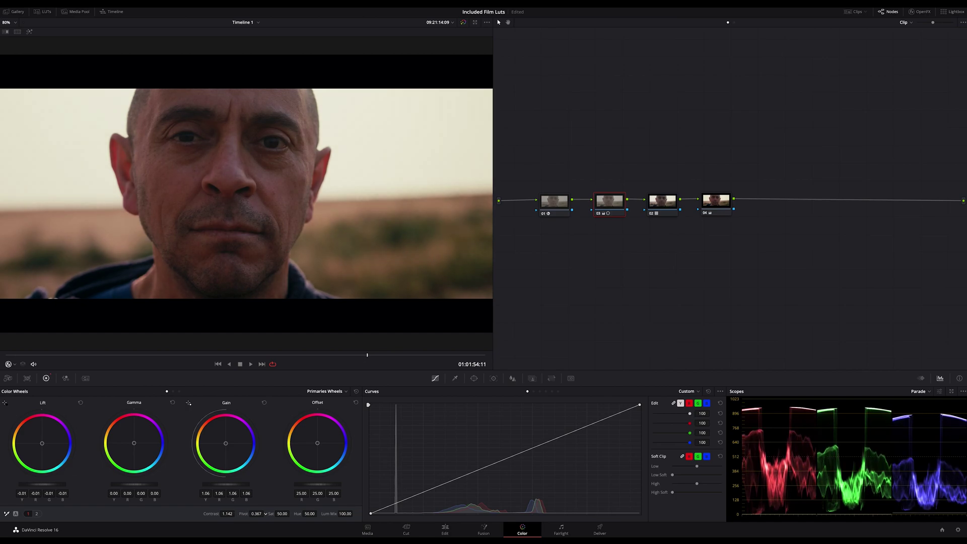
pyautogui.click(712, 206)
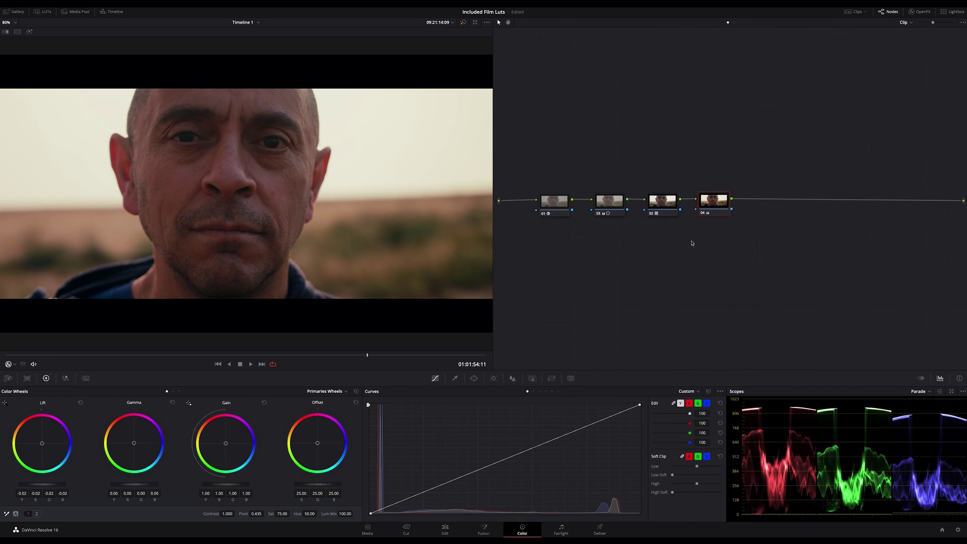
pyautogui.click(554, 202)
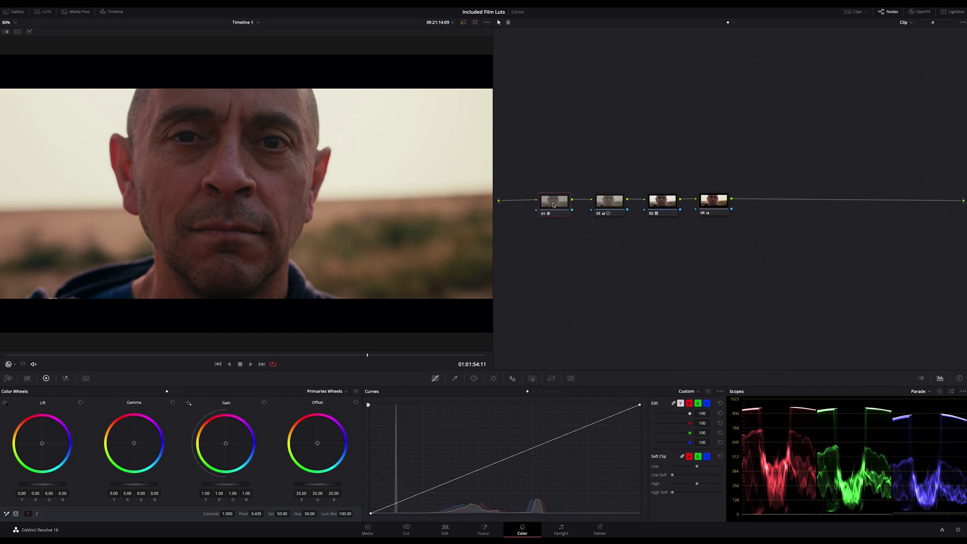
pyautogui.hotkey('alt', 's')
pyautogui.hotkey('ctrl', 'z')
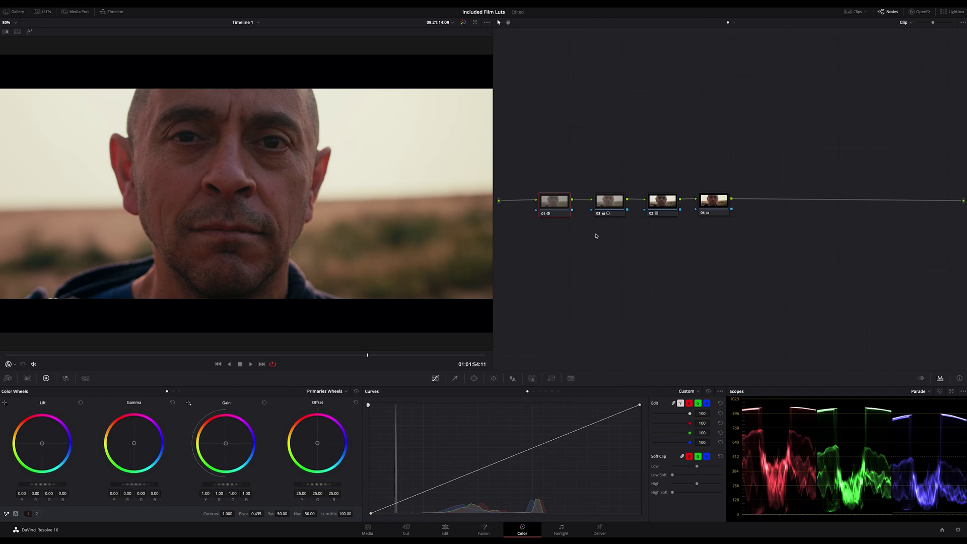